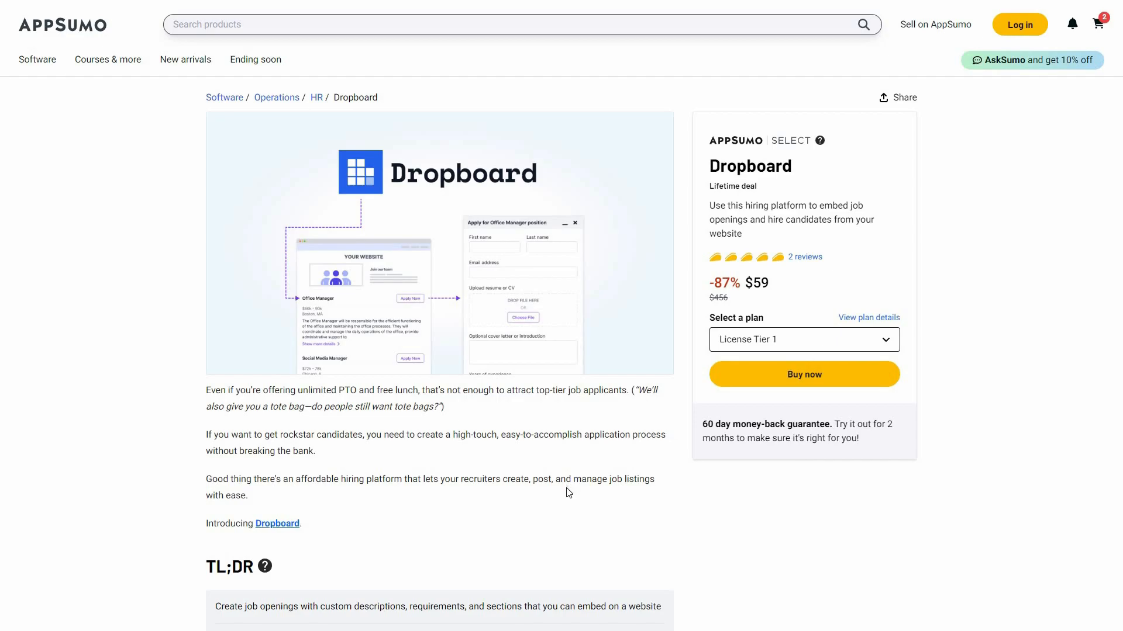
Step: Scroll through the deal's Plans & features to compare the License Tier 1 and Tier 2 cards
scroll(451, 454, "down", 3)
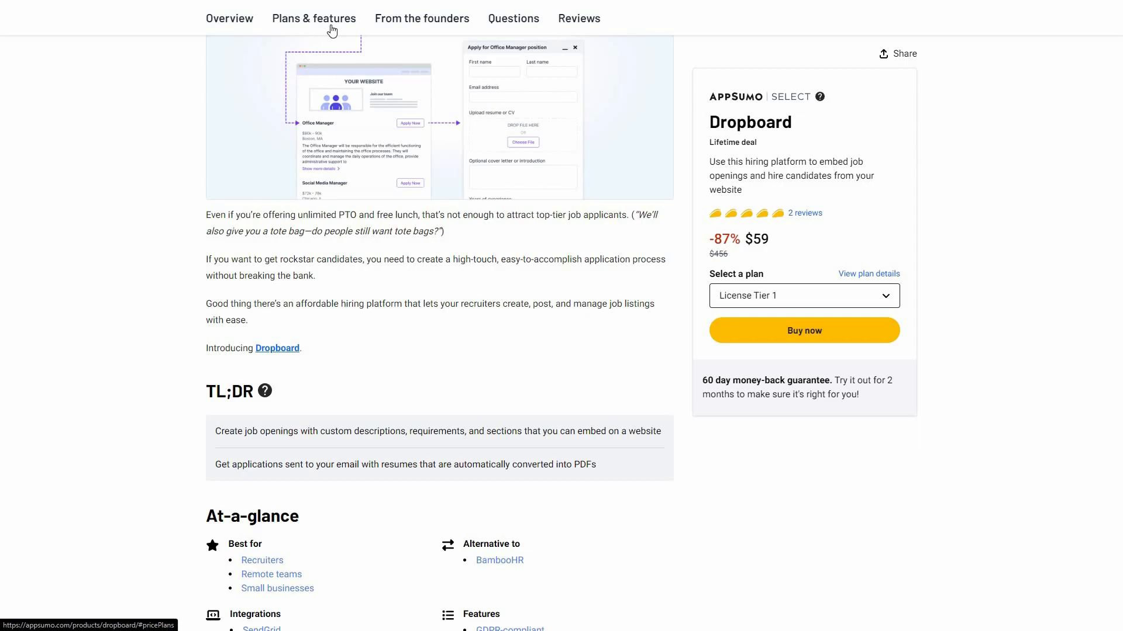
left_click(332, 30)
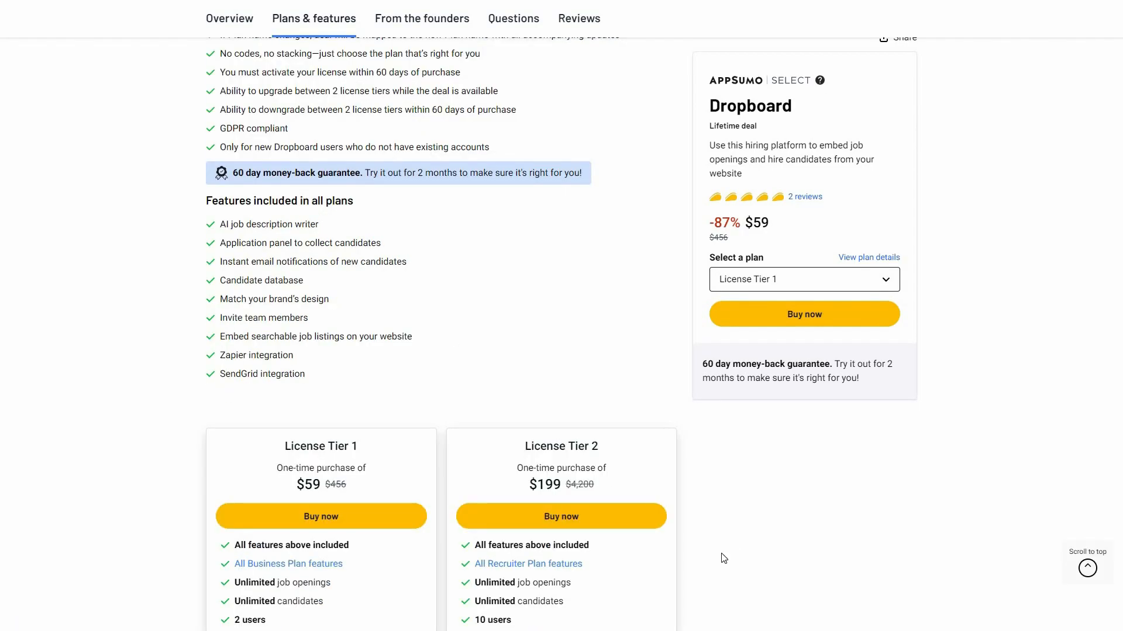
scroll(723, 556, "down", 2)
scroll(376, 452, "down", 1)
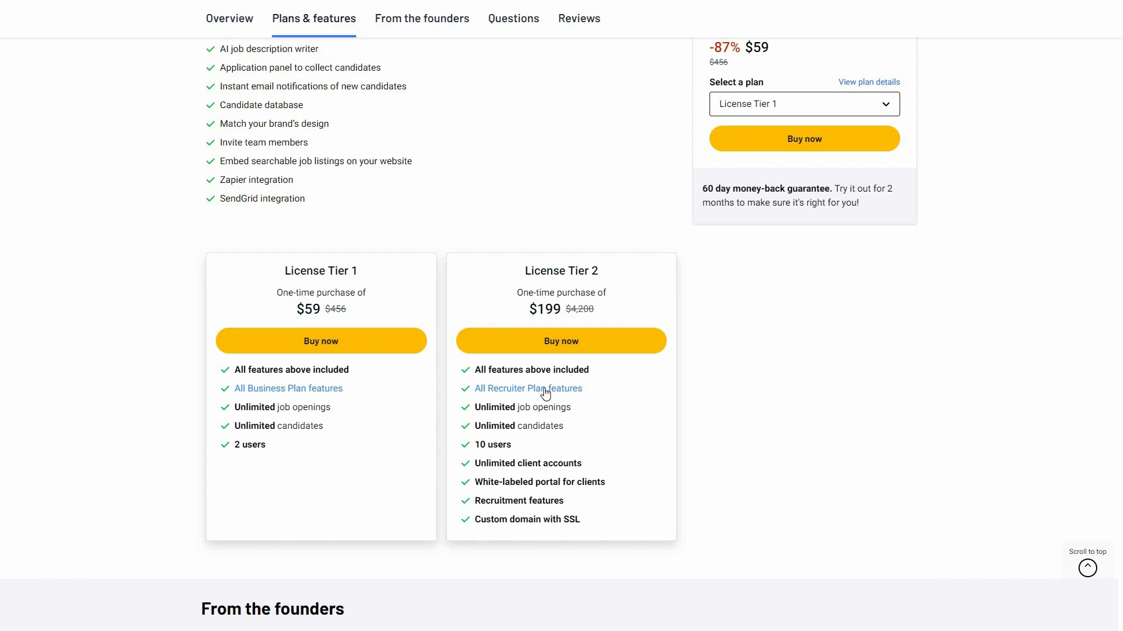
scroll(692, 298, "up", 6)
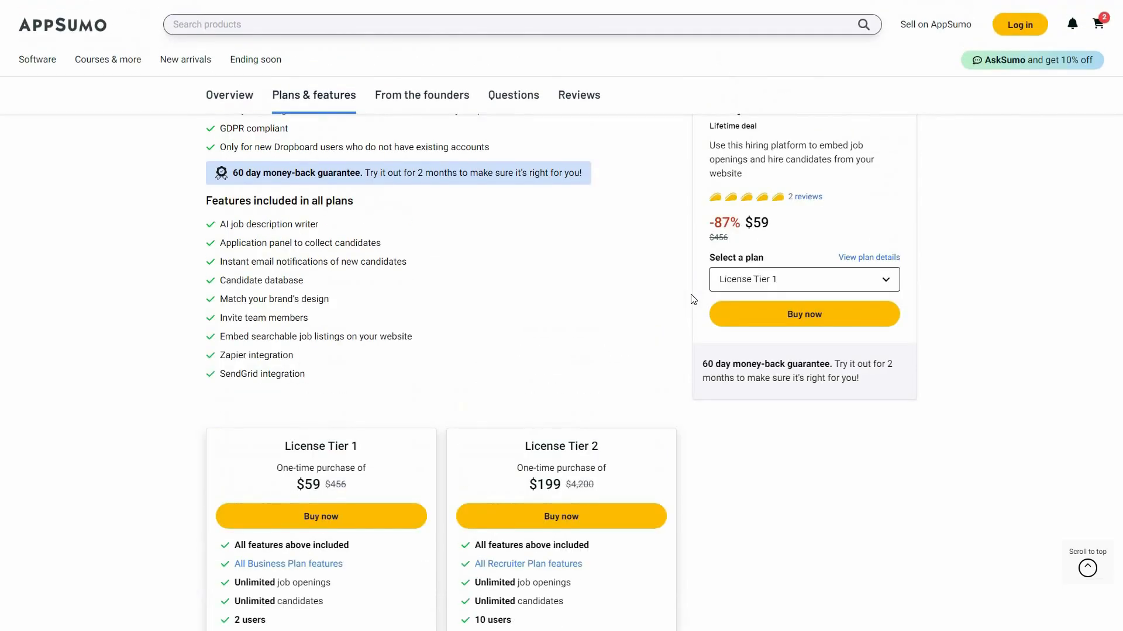
scroll(929, 200, "up", 1)
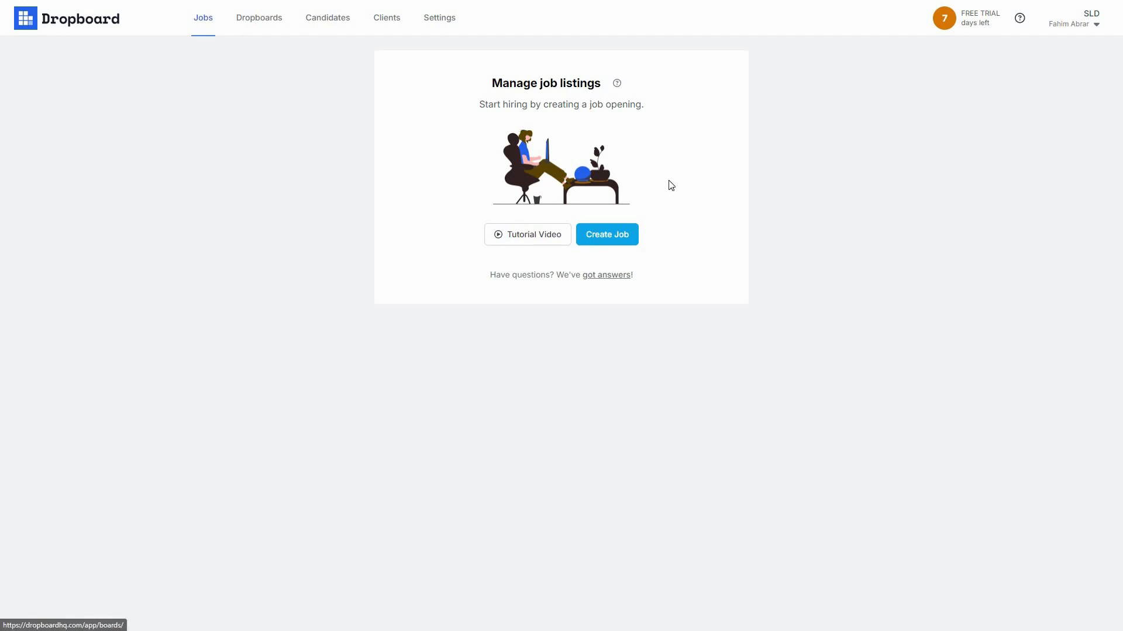
Step: Start a new job opening from the empty job listings page
left_click(630, 238)
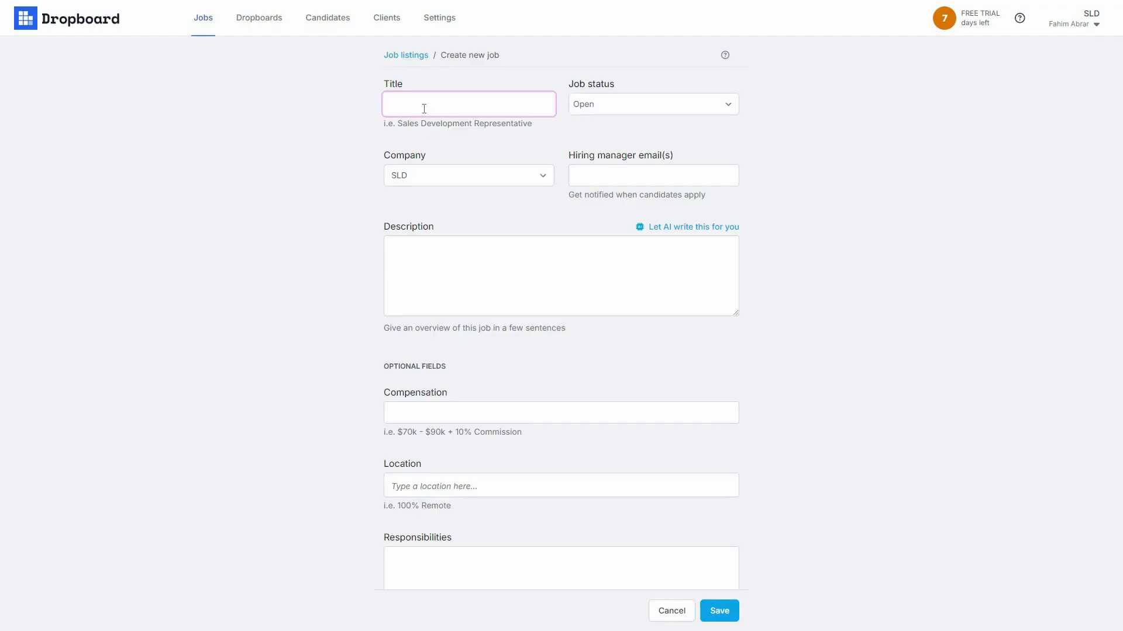
Step: Title the job 'Content Writer', keeping its status Open after dismissing the timeframe option
type("Content Writer")
left_click(595, 110)
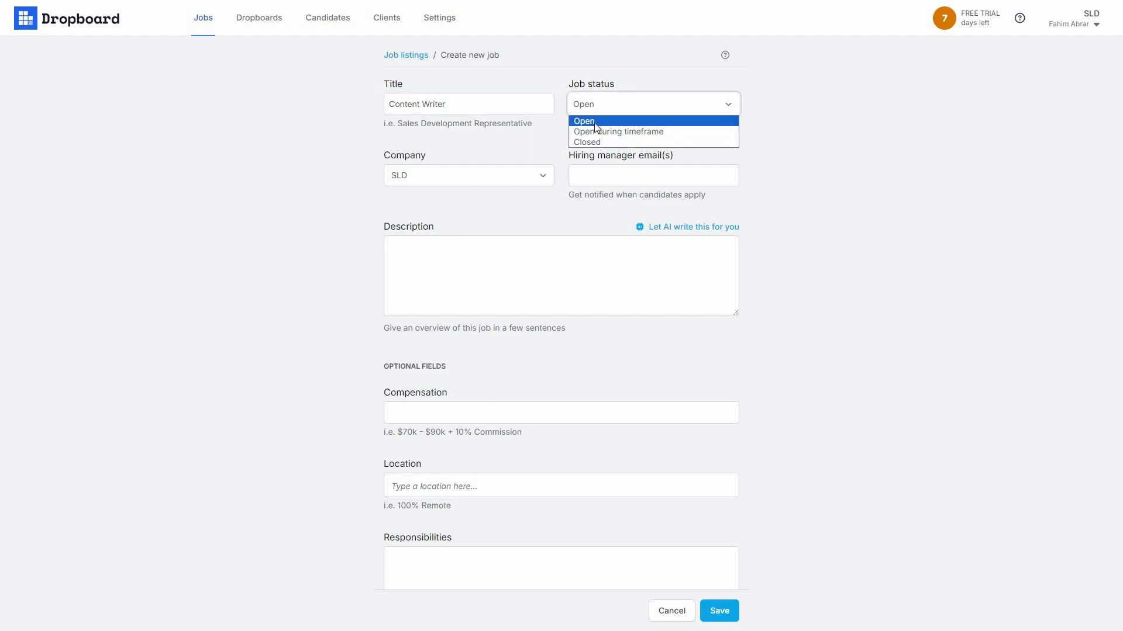
left_click(632, 132)
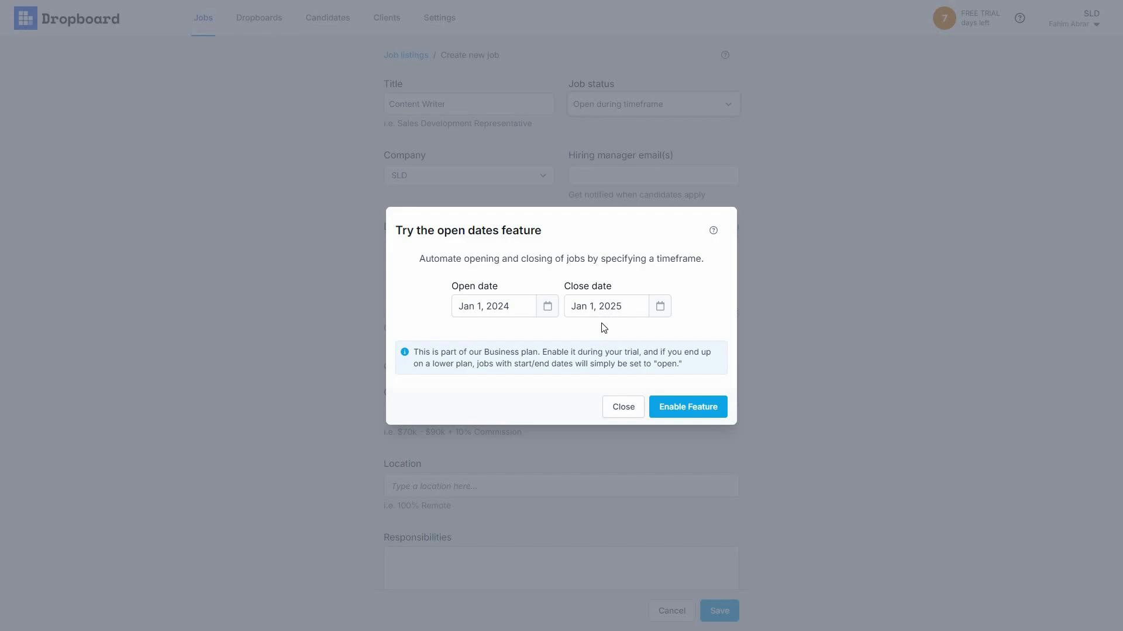
left_click(631, 409)
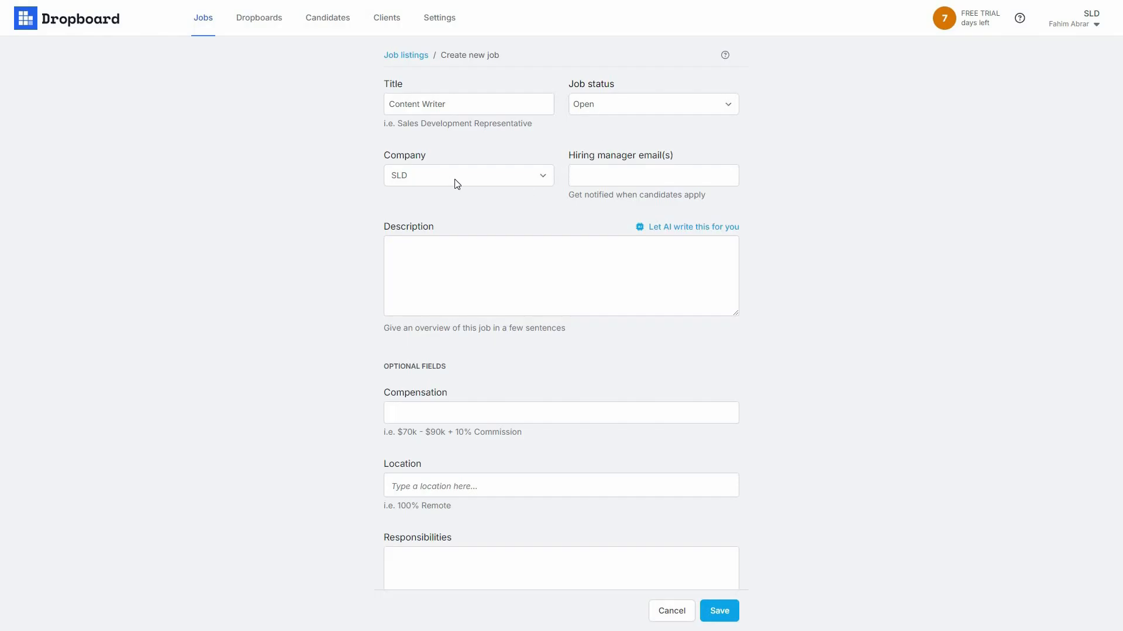
Step: Keep SLD as the company, accept the suggested hiring manager e-mail, and bring up the AI description writer
left_click(503, 171)
left_click(620, 186)
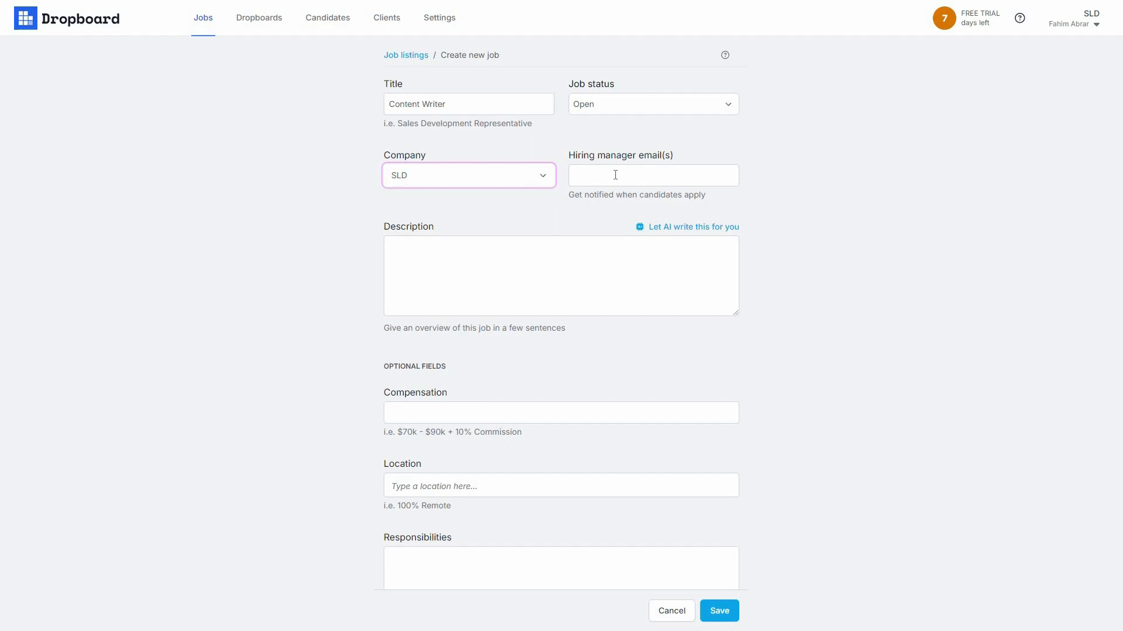
left_click(628, 180)
left_click(620, 195)
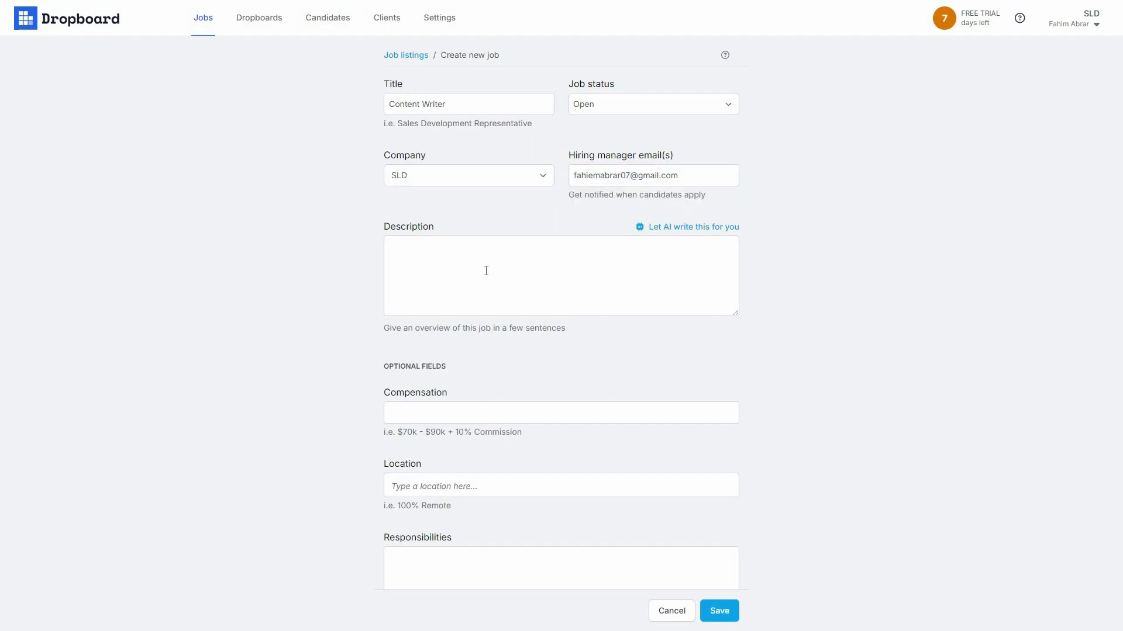
left_click(508, 273)
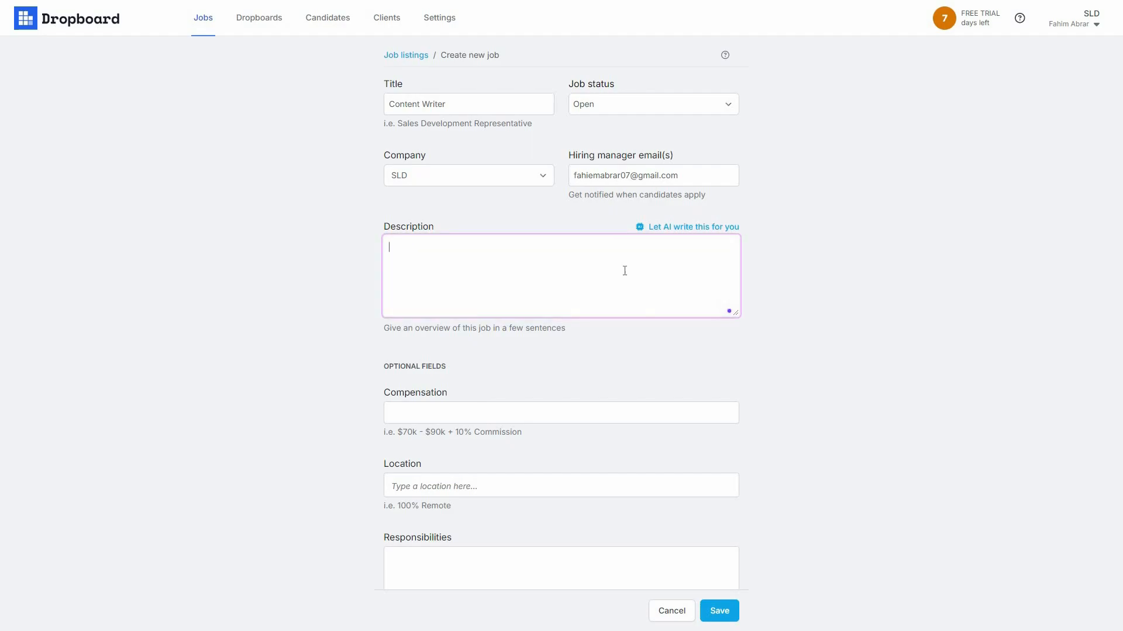
left_click(694, 227)
left_click(401, 331)
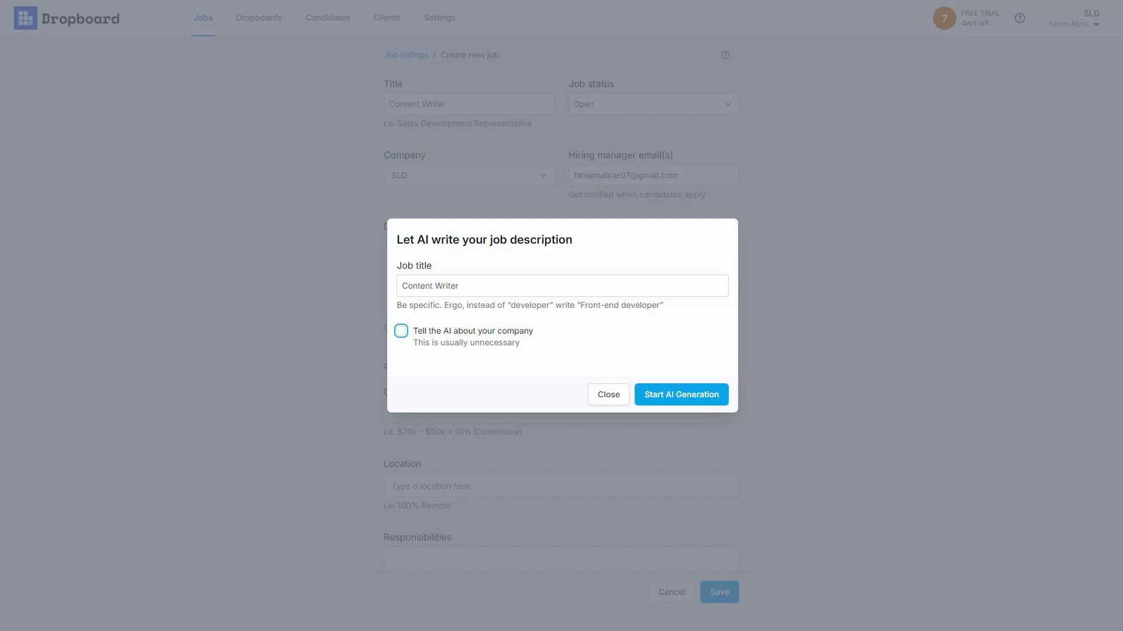
Step: Generate the Content Writer description with AI, skipping company details, and insert it into the form
key("space")
left_click(447, 377)
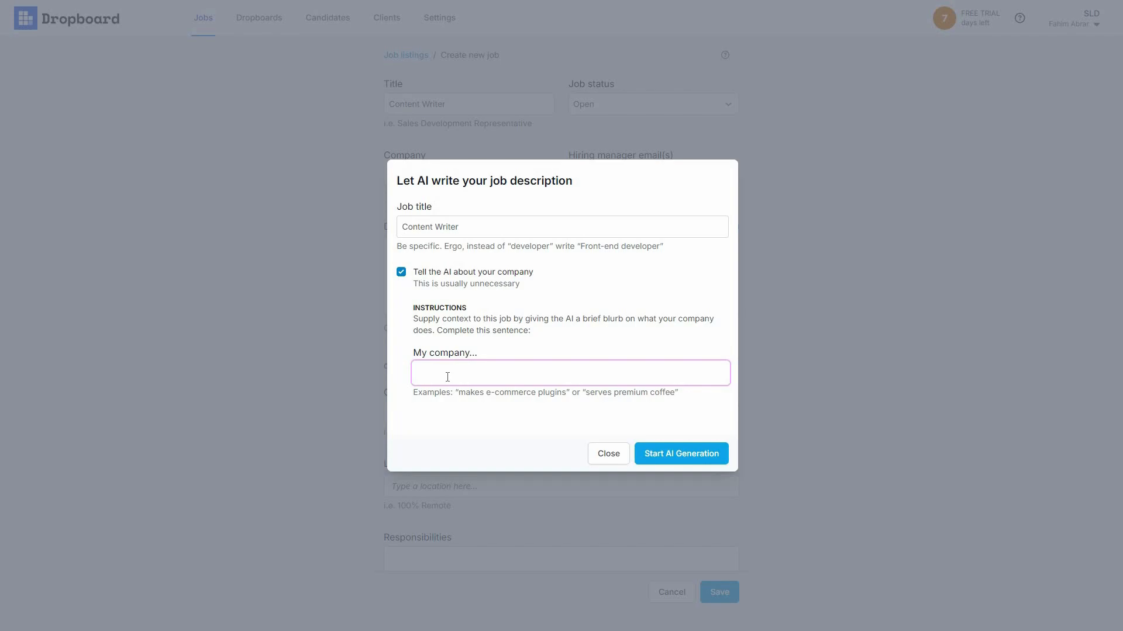
left_click(401, 273)
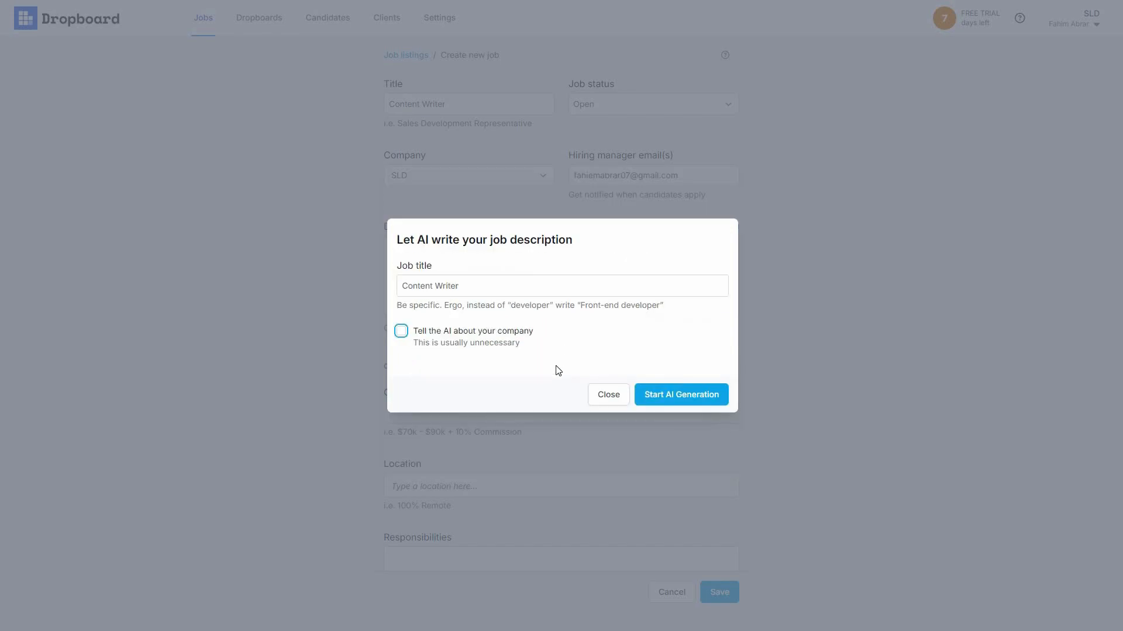
left_click(677, 395)
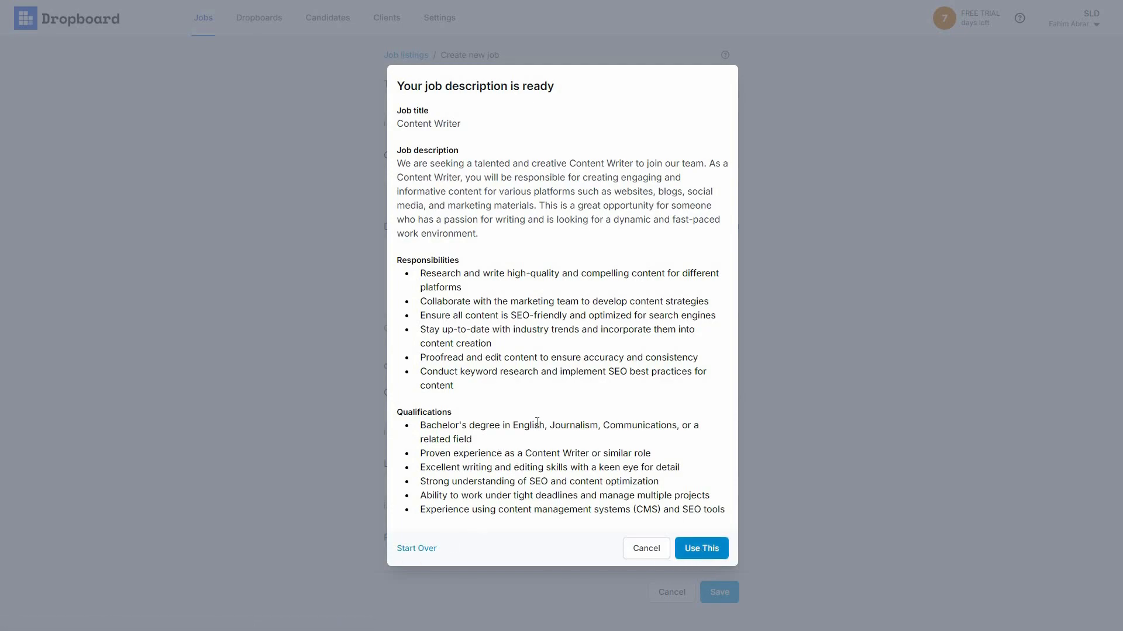
left_click(702, 548)
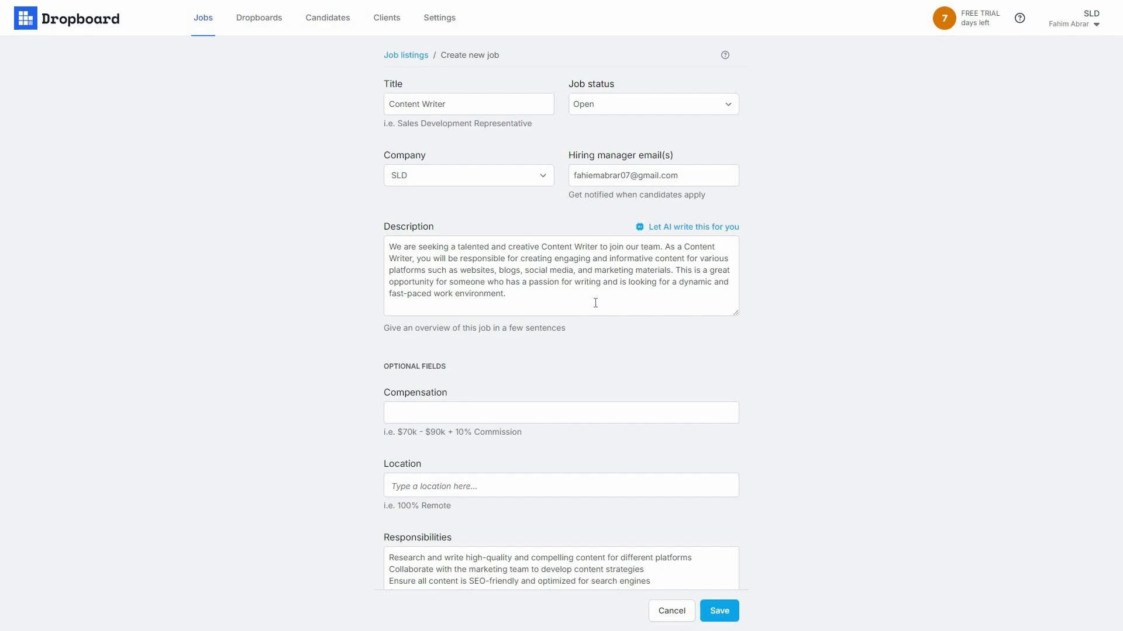
Step: Set compensation to the suggested $70k and location to US
left_click(555, 292)
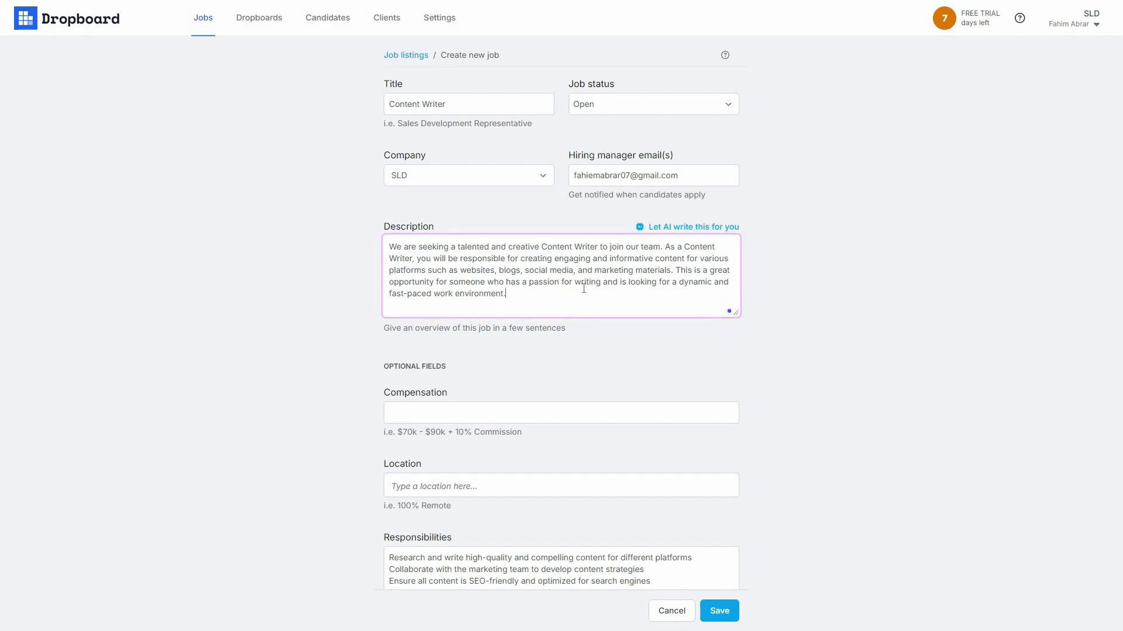
scroll(417, 430, "down", 1)
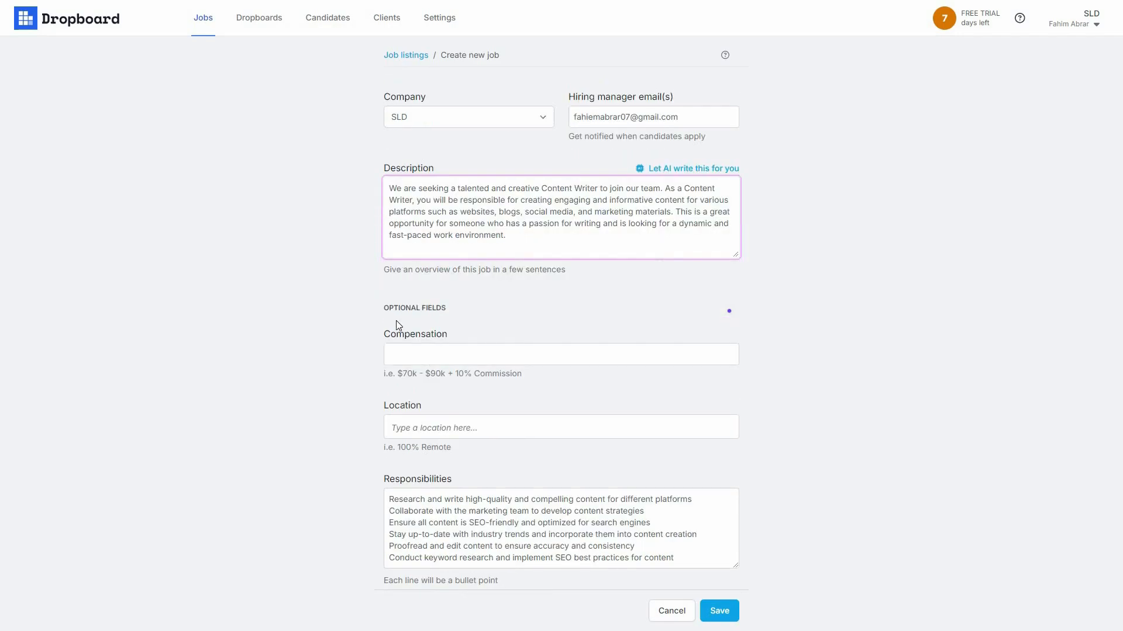
left_click(433, 357)
left_click(459, 382)
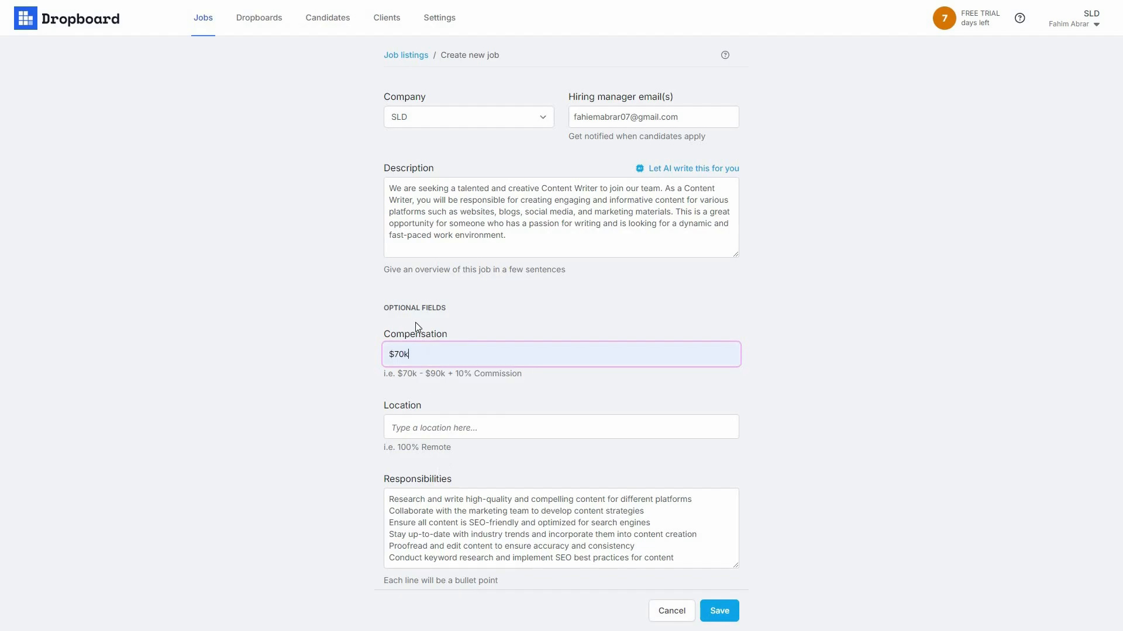
scroll(415, 321, "down", 2)
left_click(426, 311)
type("US")
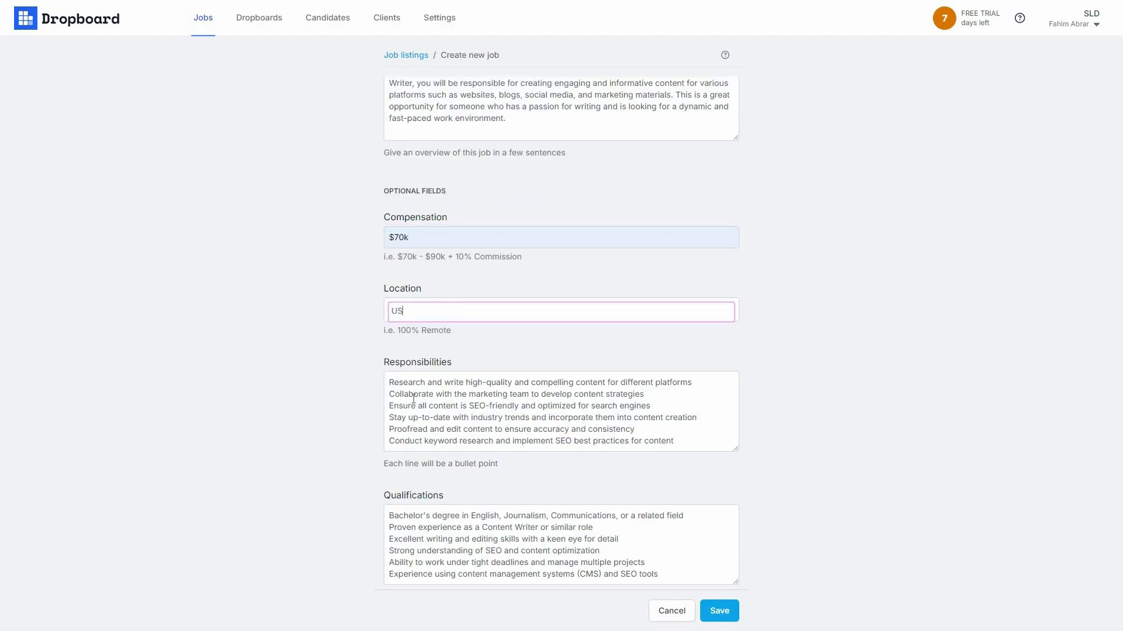
scroll(414, 398, "down", 2)
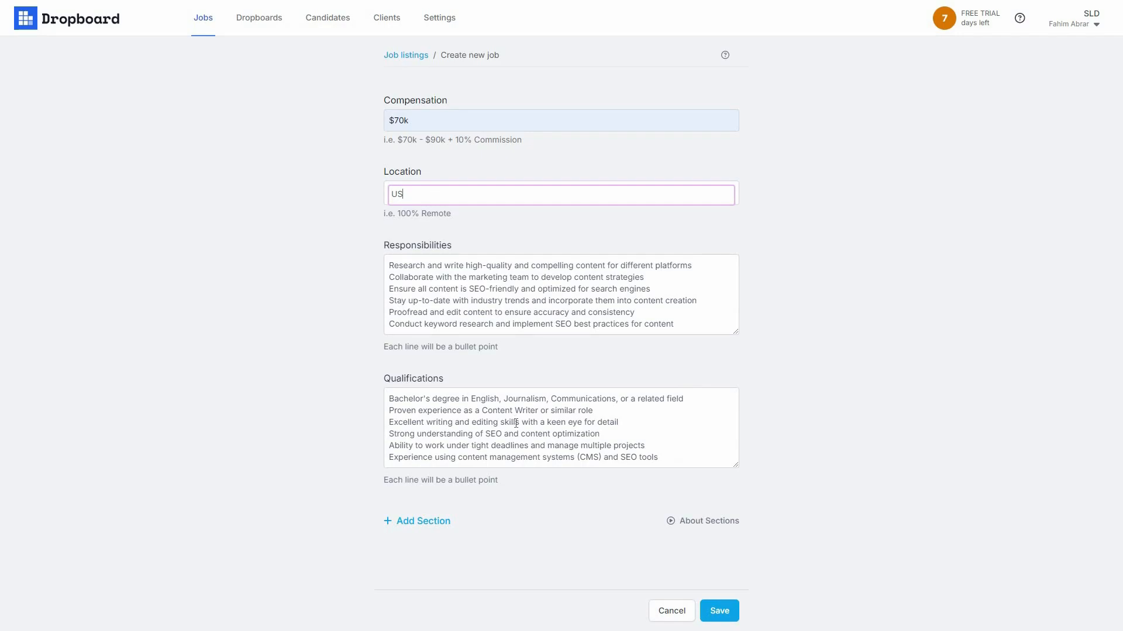
scroll(421, 521, "down", 1)
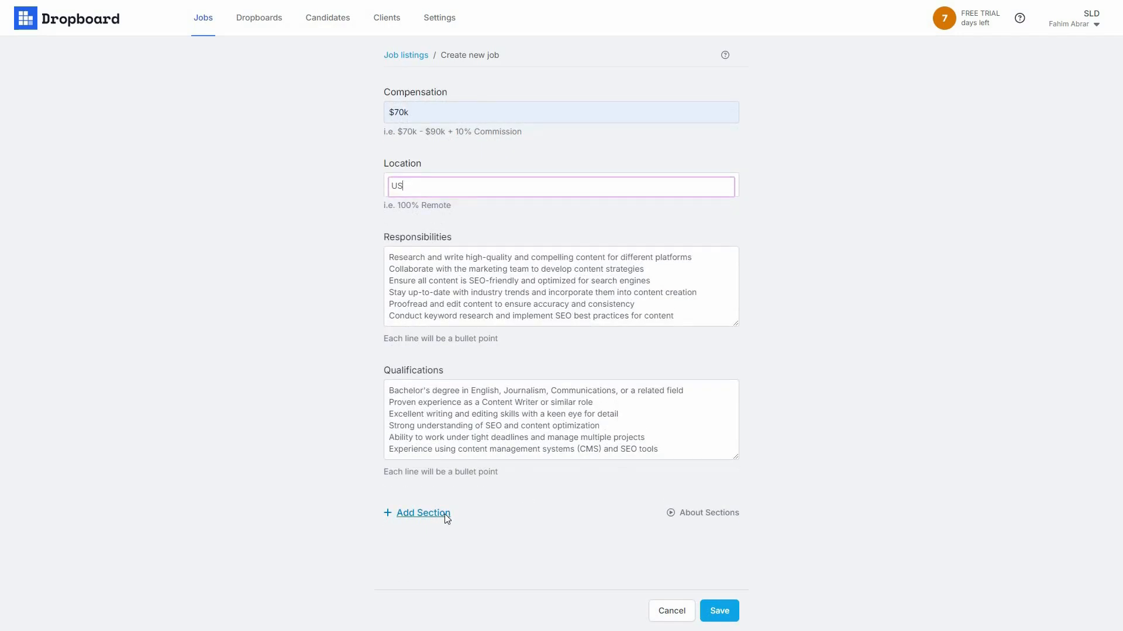
Step: Add a custom section titled 'GG' with body 'GG', then save the Content Writer job
left_click(599, 518)
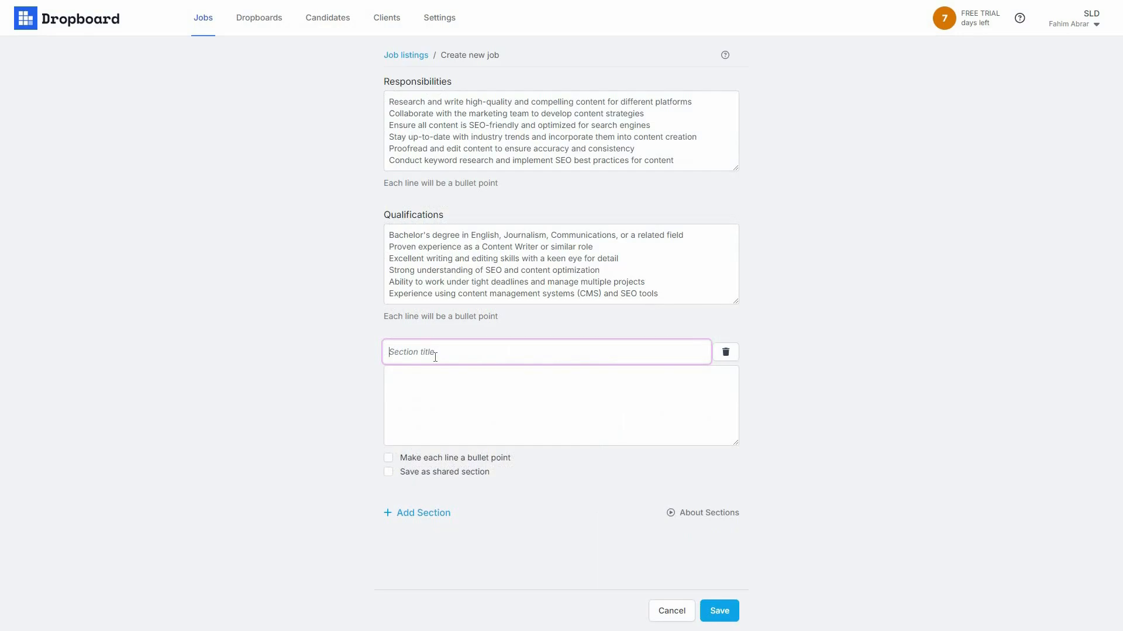
type("GG")
left_click(439, 388)
type("GG")
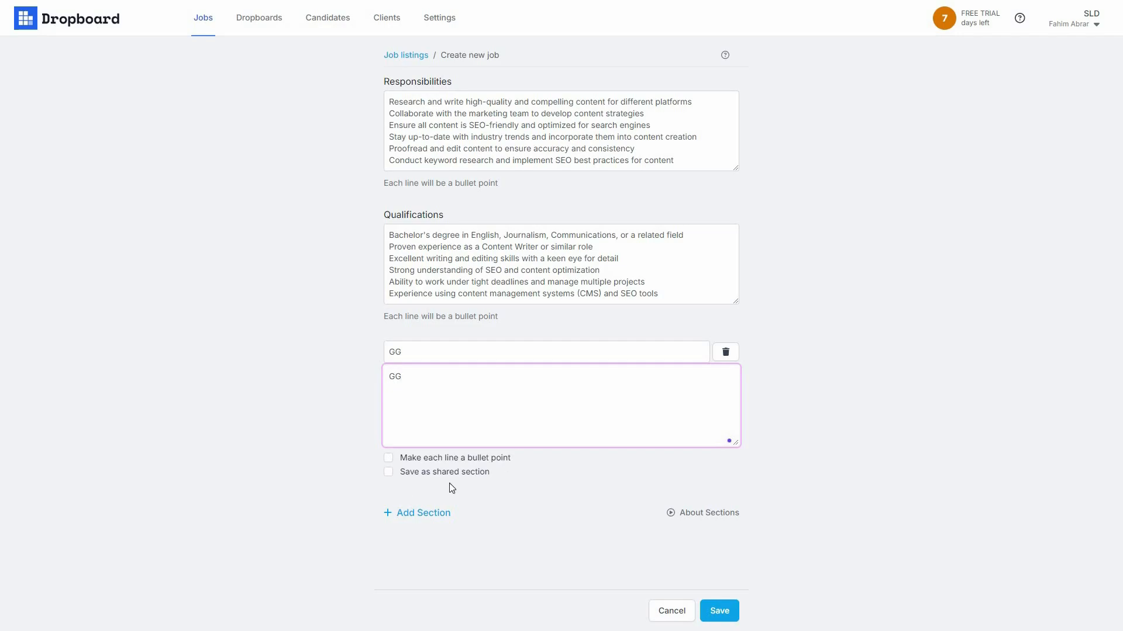
left_click(431, 516)
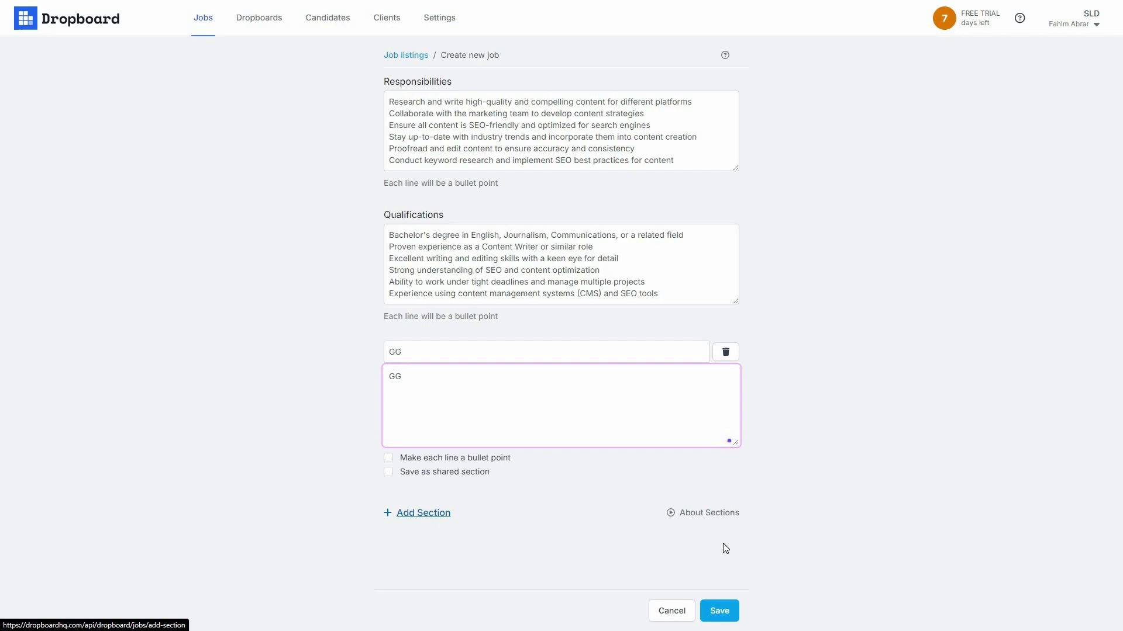
left_click(719, 611)
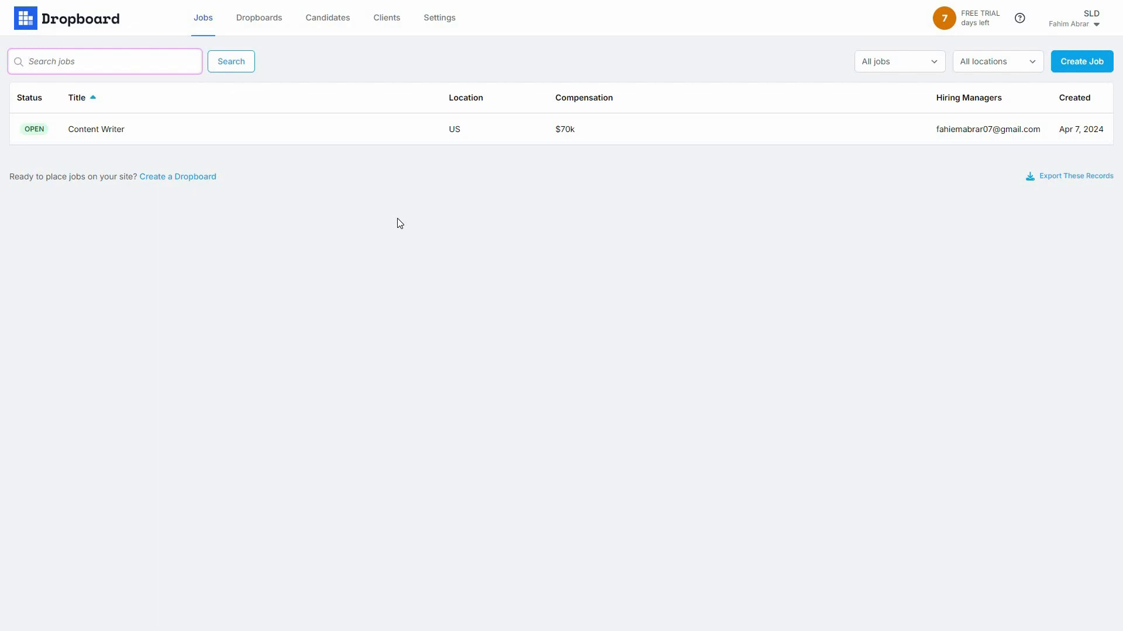
Step: Create Board 1, expand the Content Writer preview to full details, and toggle background colour
left_click(266, 25)
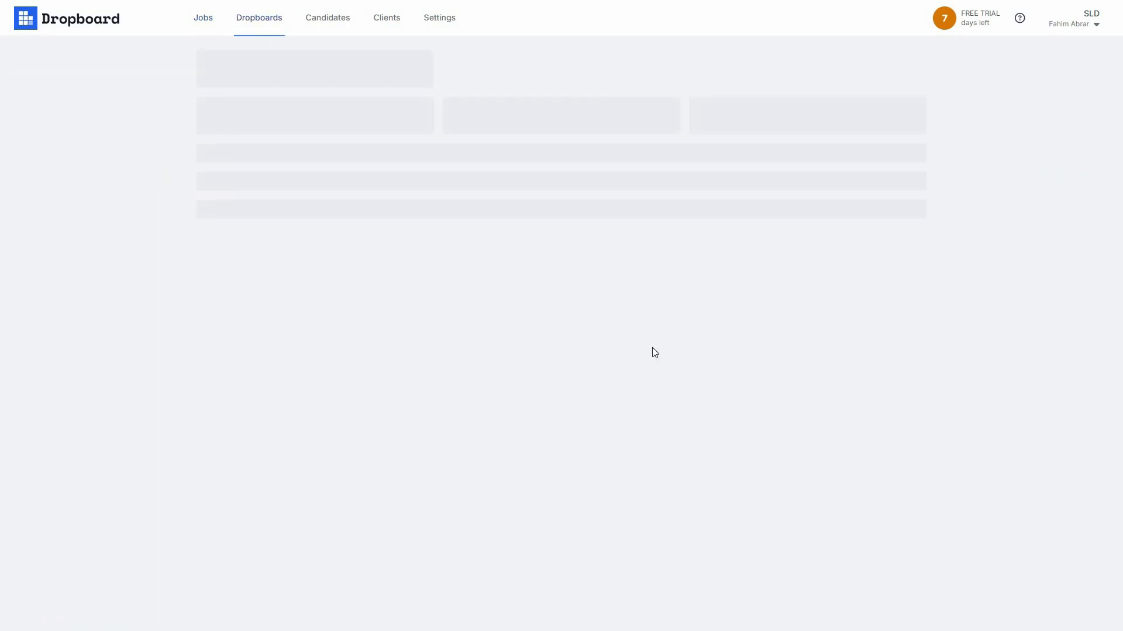
left_click(608, 256)
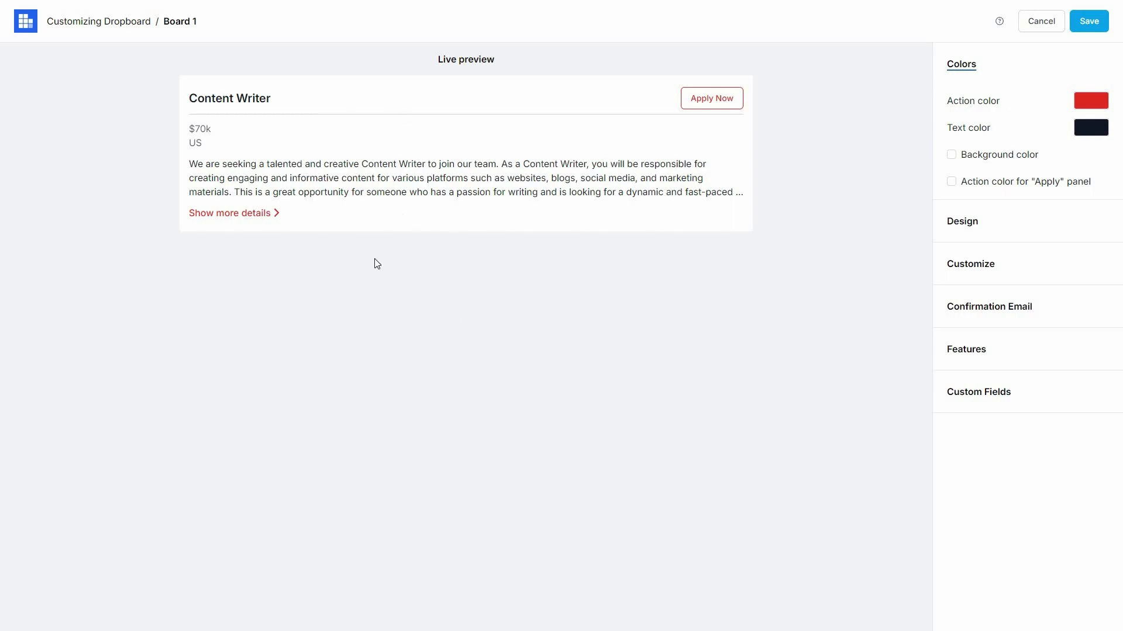
left_click(247, 214)
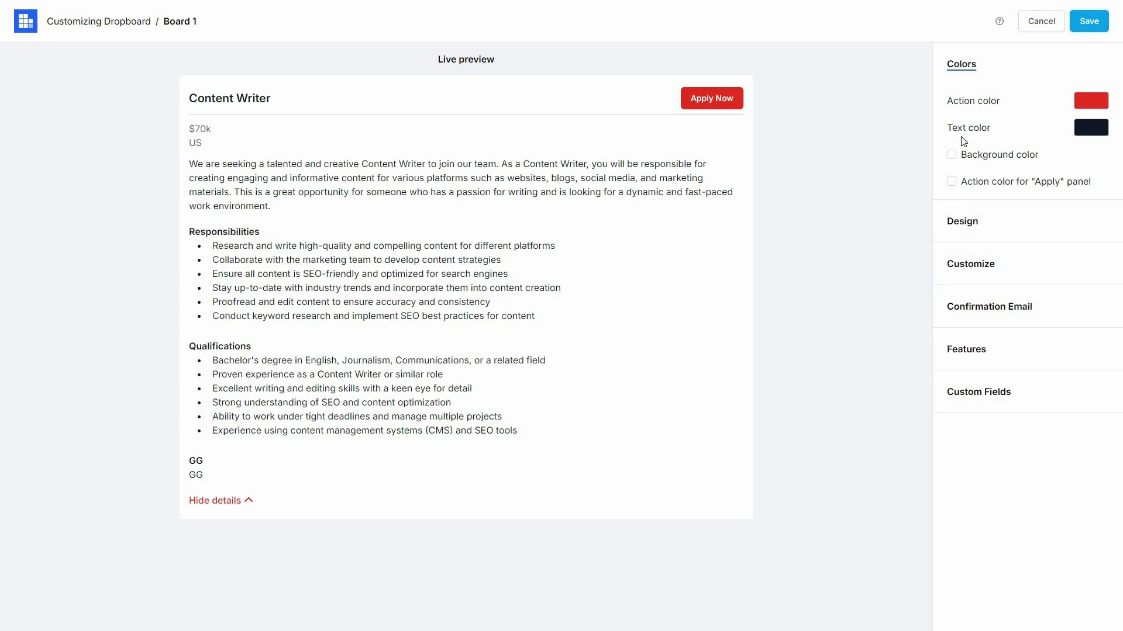
left_click(951, 156)
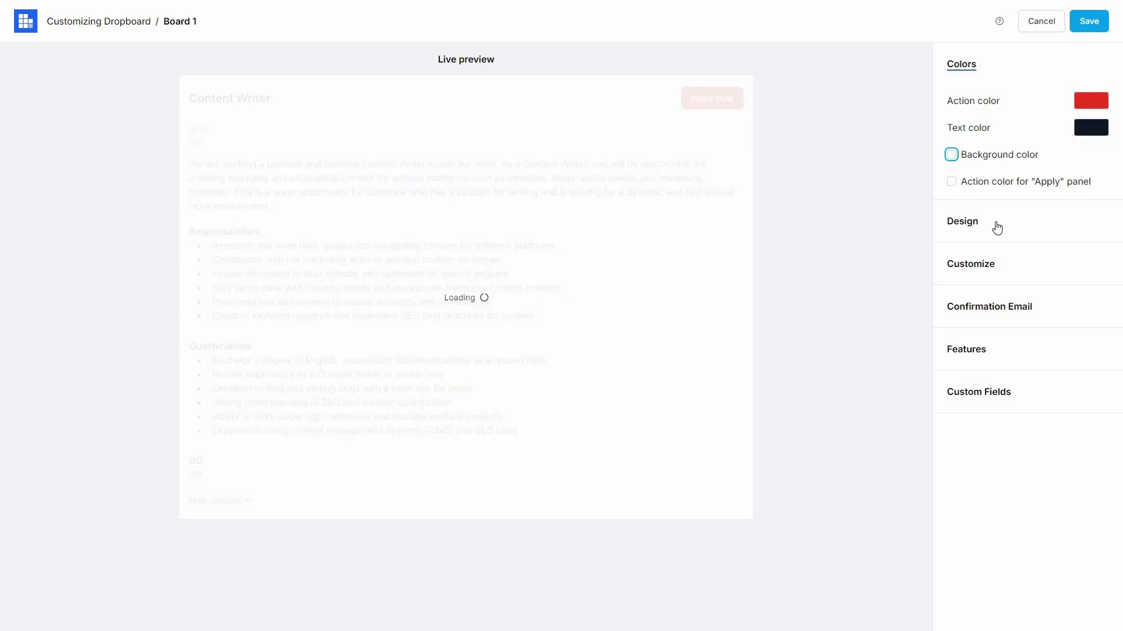
Step: Review the board's Design padding and font settings and its Customize wording options
left_click(970, 228)
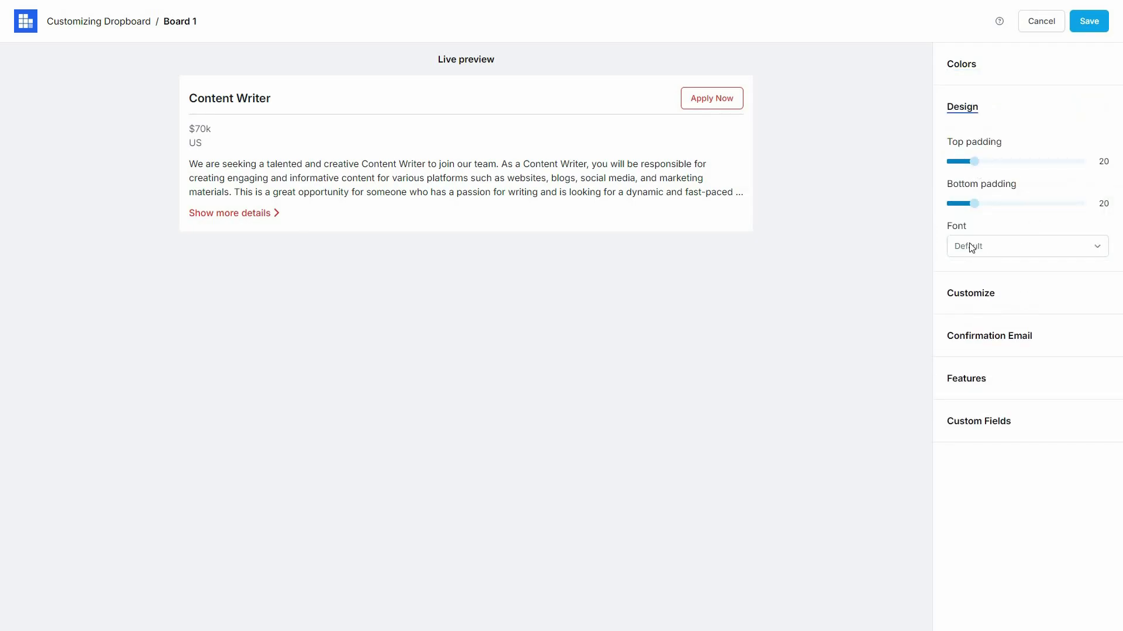
left_click(987, 300)
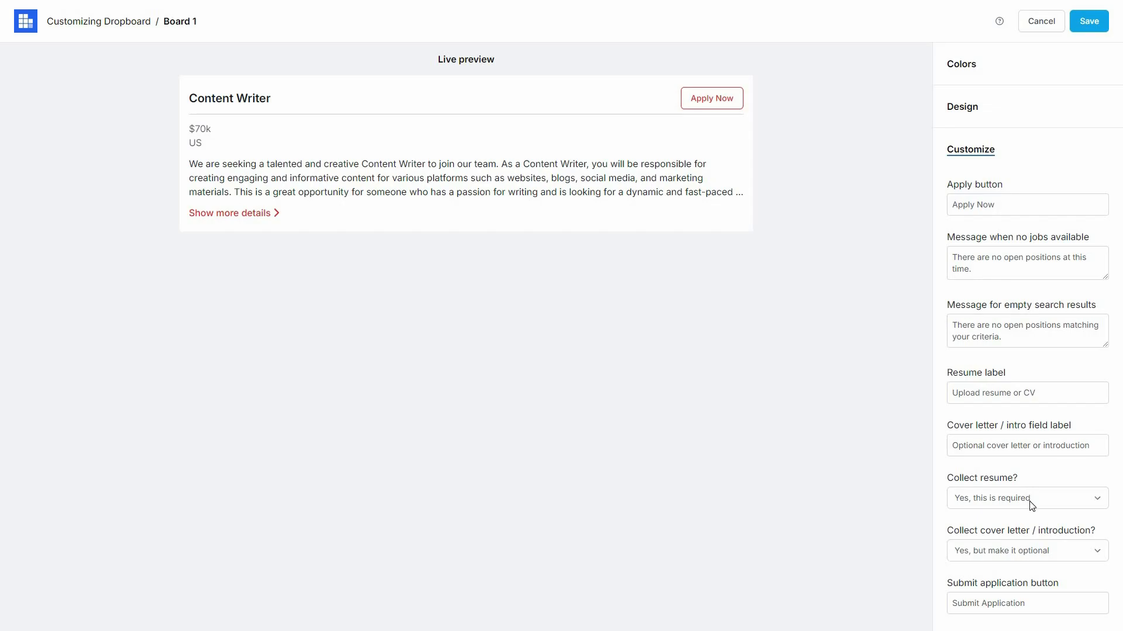
scroll(1031, 503, "down", 1)
scroll(1035, 513, "down", 2)
scroll(1061, 518, "down", 1)
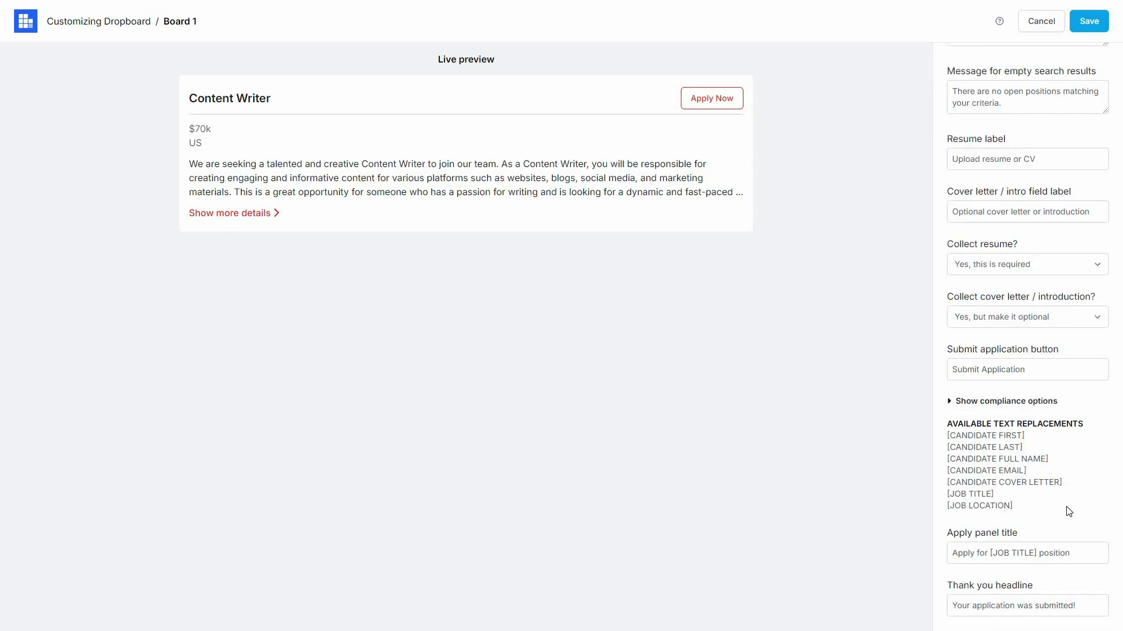
scroll(1068, 511, "down", 2)
scroll(1068, 524, "down", 2)
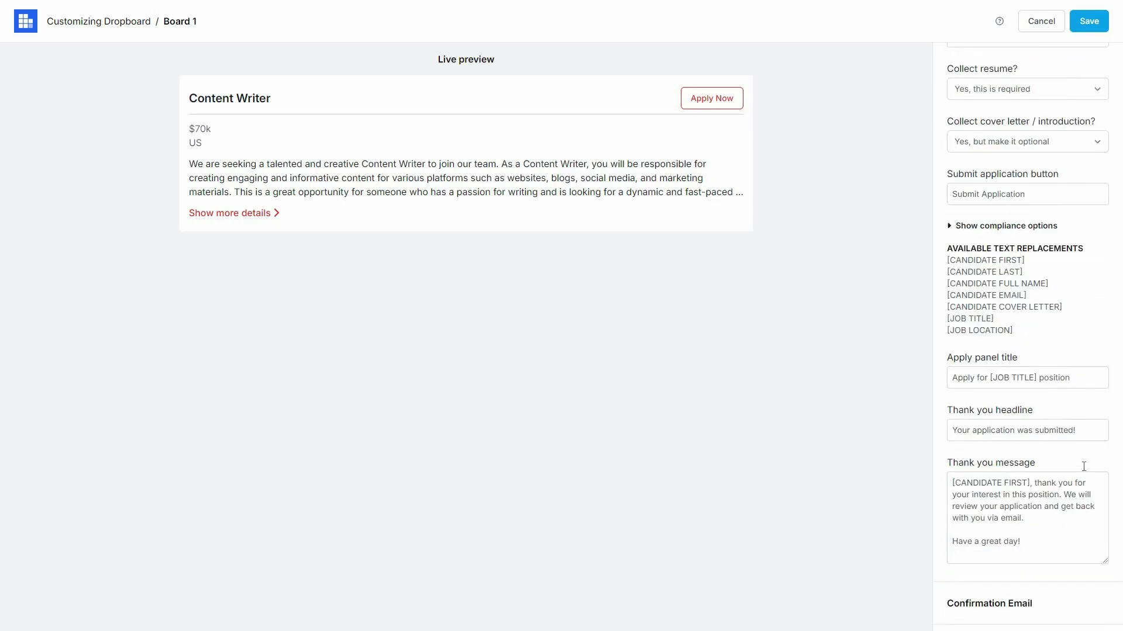
Step: Review the Confirmation Email, Features and Custom Fields settings of Board 1
left_click(1053, 525)
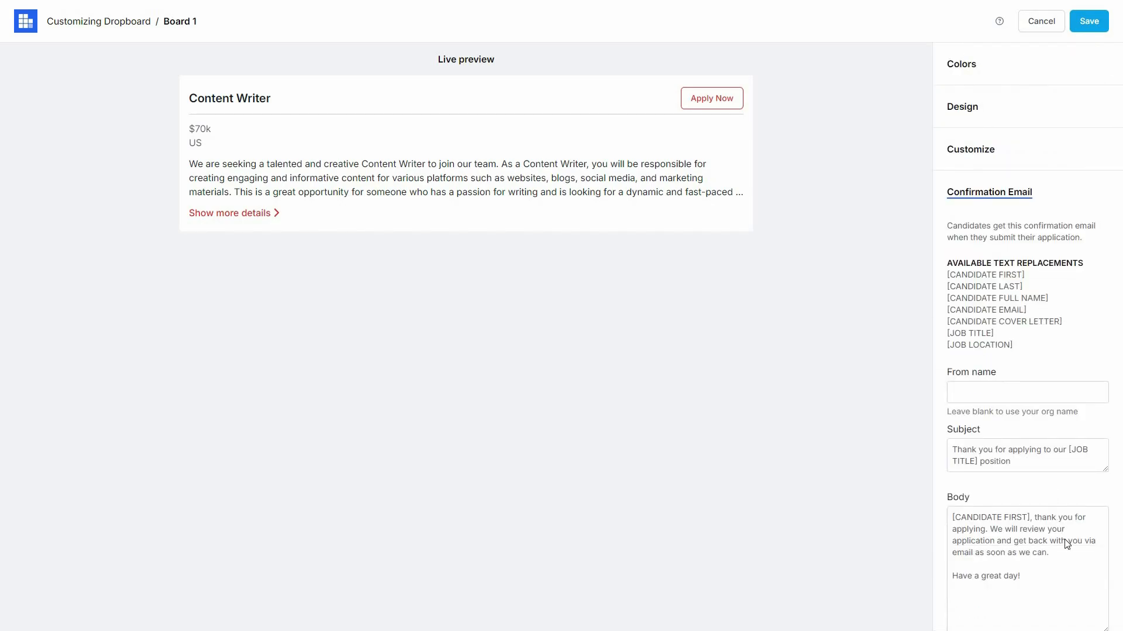
scroll(1065, 541, "down", 1)
scroll(1006, 570, "down", 1)
left_click(997, 567)
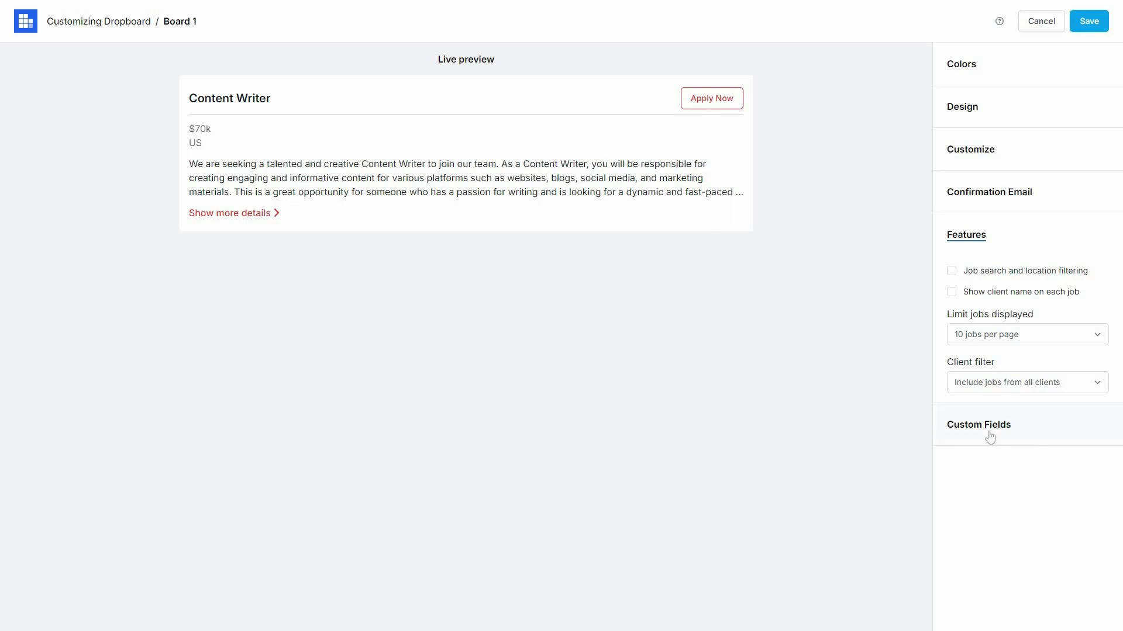
left_click(1040, 406)
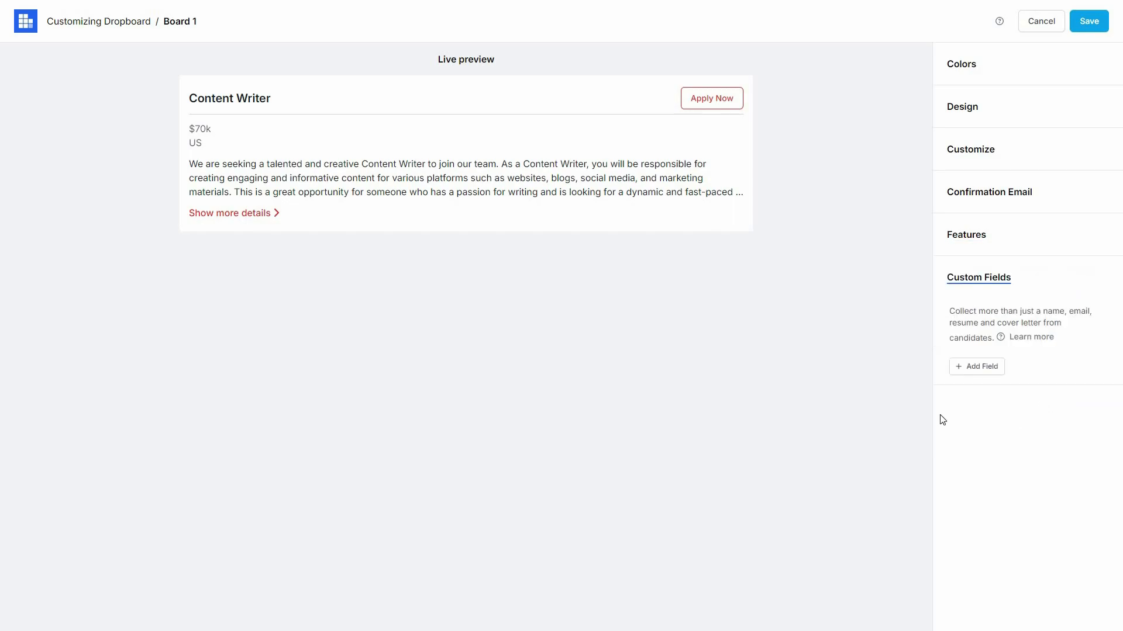
Step: Save Board 1 and close the install instructions dialog
left_click(1094, 24)
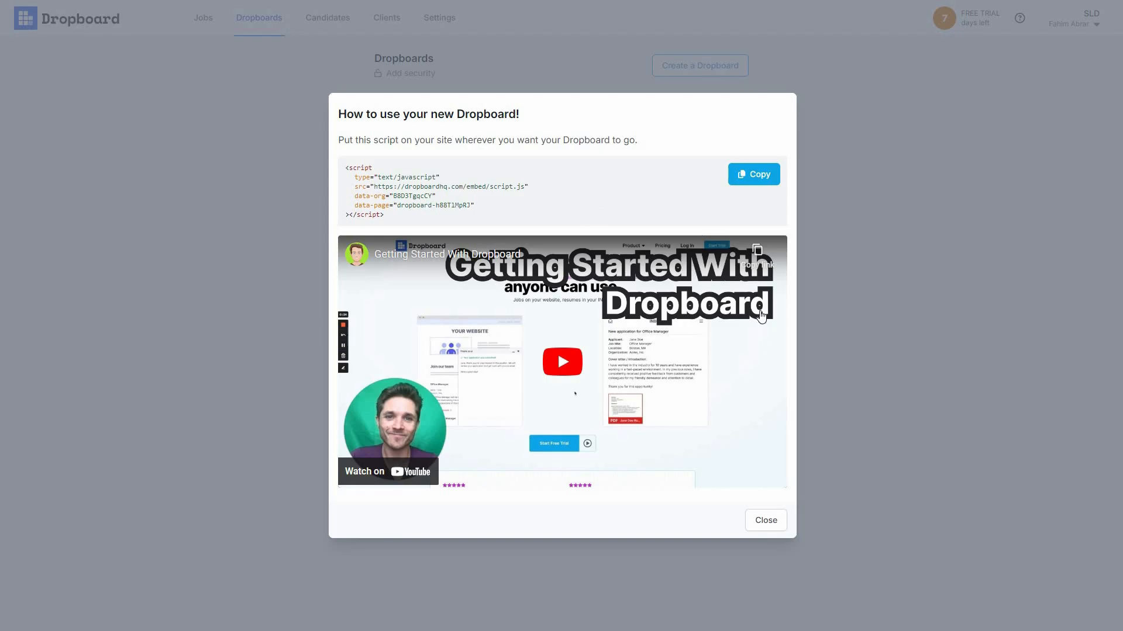
left_click(760, 523)
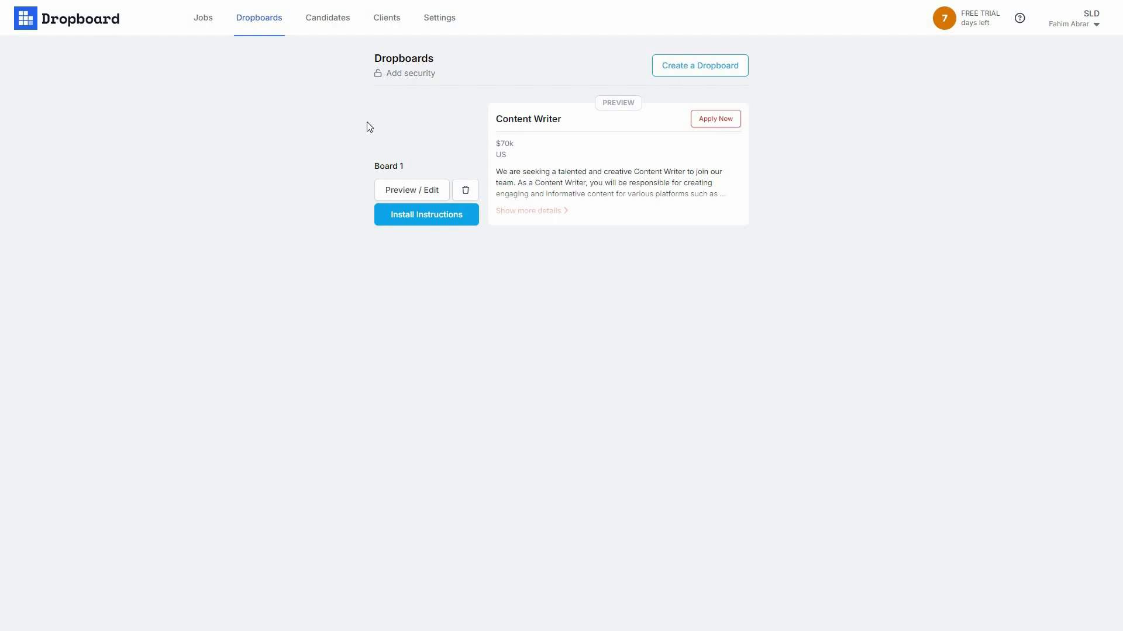
Step: Check the empty Candidates list, then go to the Clients page
left_click(330, 22)
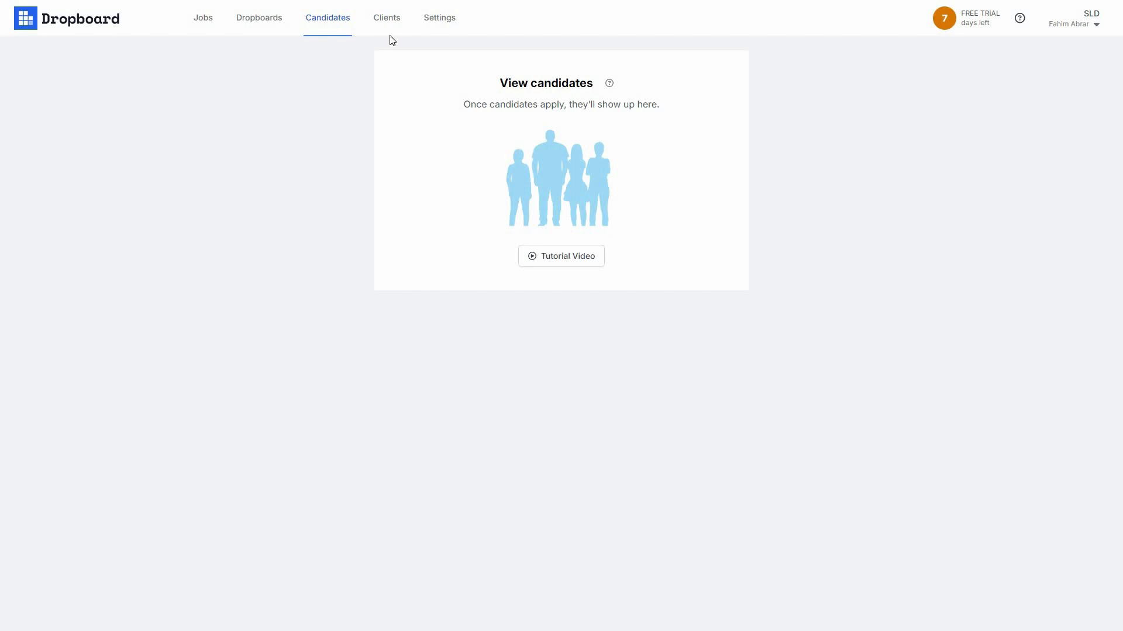
left_click(386, 17)
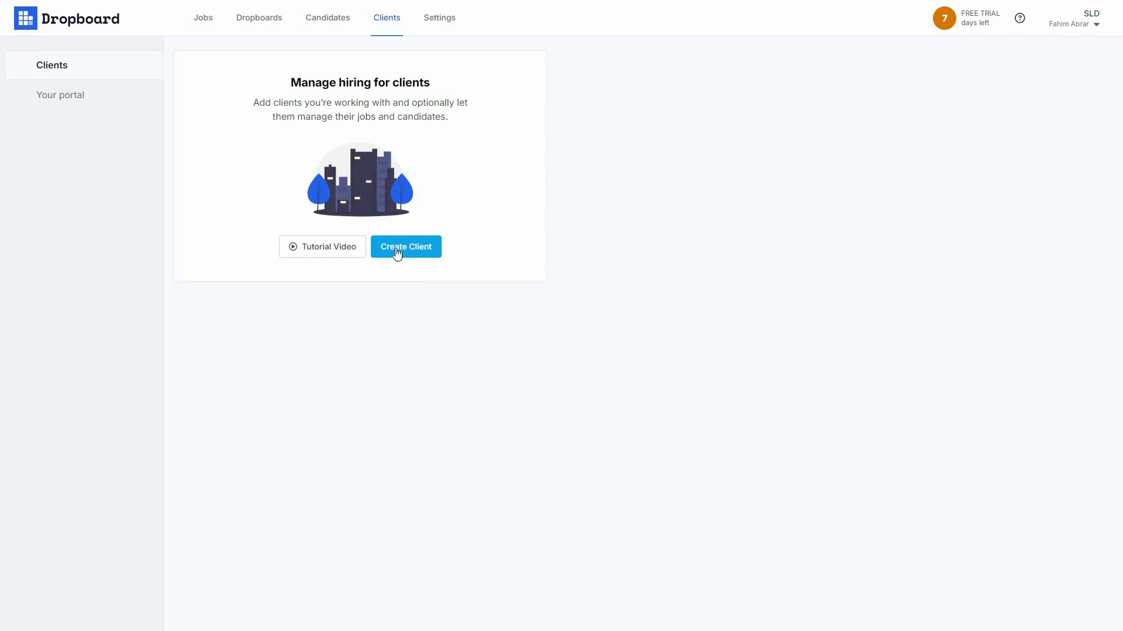
Step: Create a new client named with the person's full name, skipping the member invitation
left_click(420, 252)
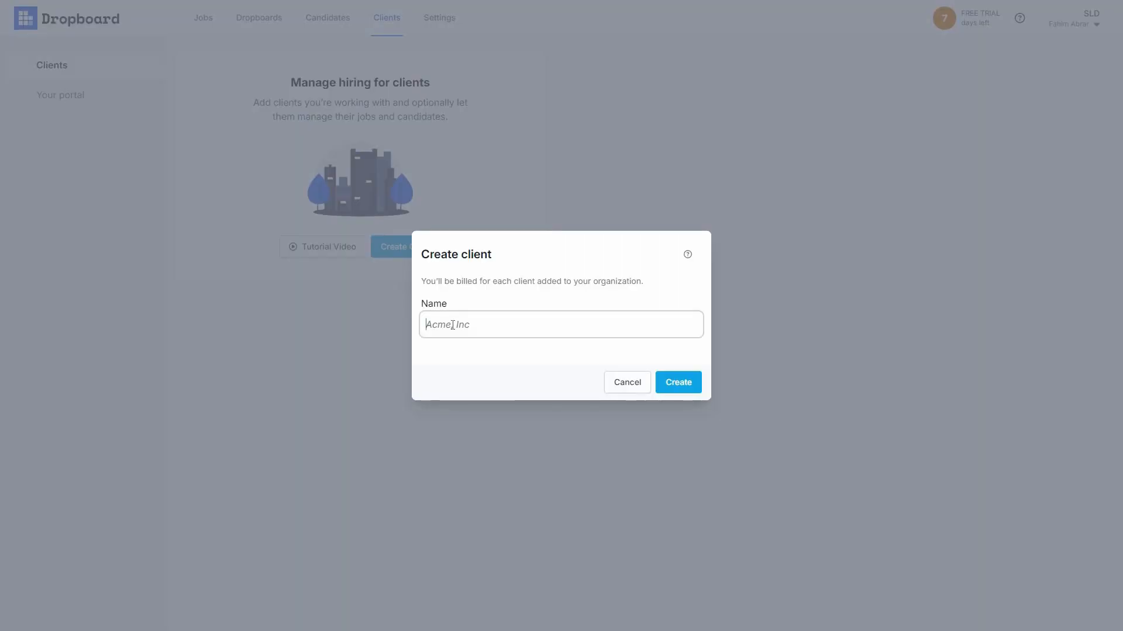
key("Return")
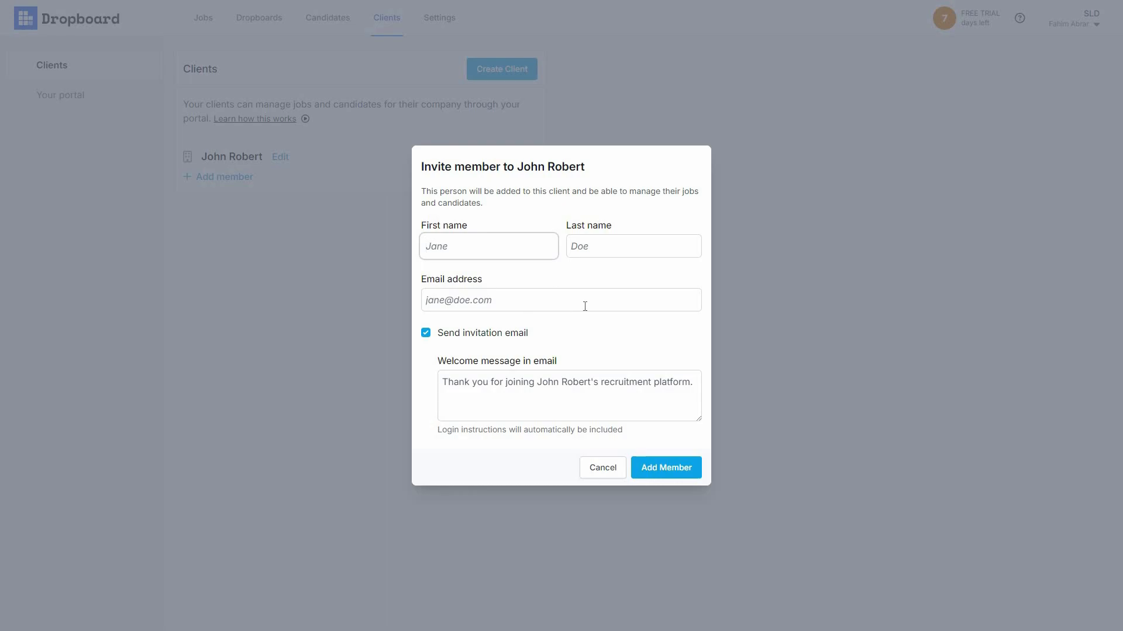
left_click(249, 338)
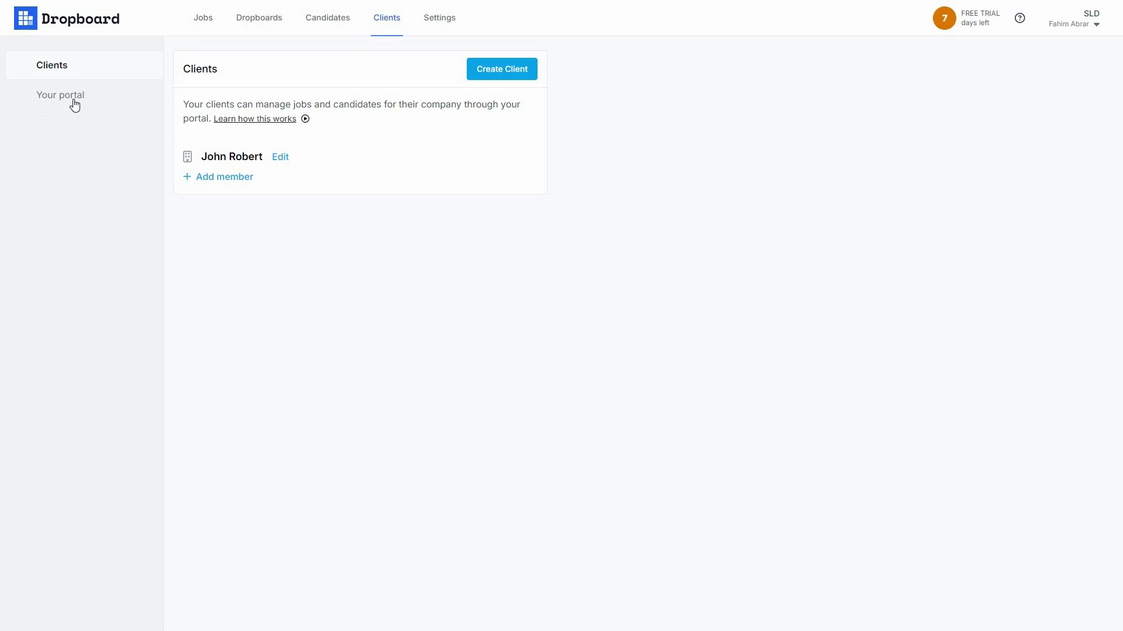
Step: Open the Your portal page from the Clients sidebar
left_click(74, 105)
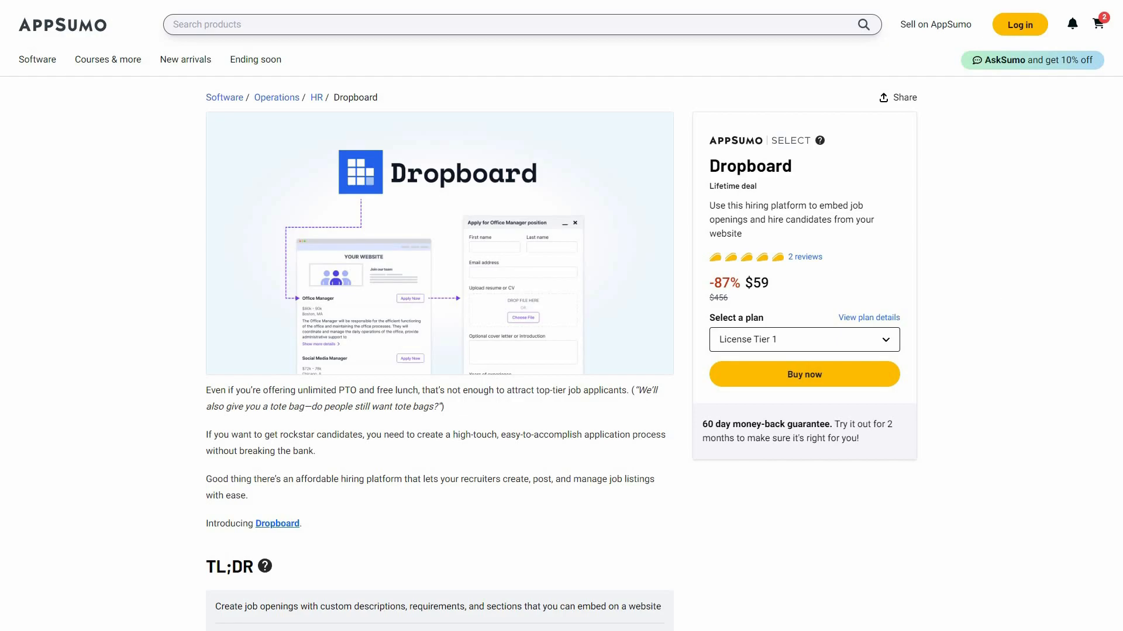
Step: Scroll the AppSumo deal down to Plans & features: Tier 1 at $59, Tier 2 at $199
scroll(677, 400, "down", 1)
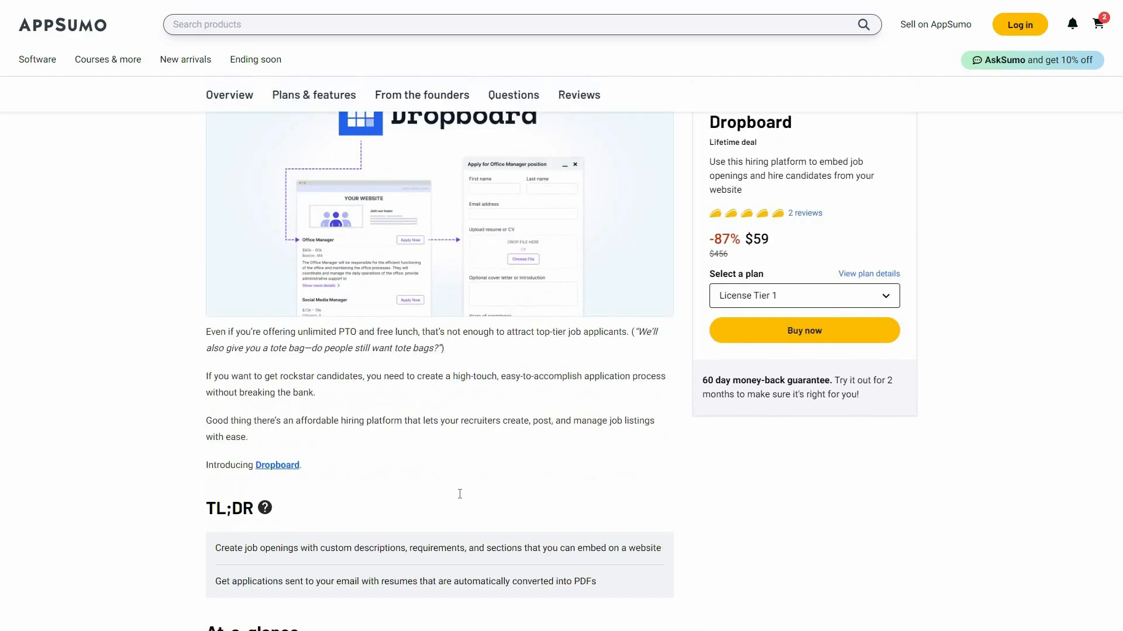
scroll(379, 479, "down", 2)
scroll(330, 130, "down", 3)
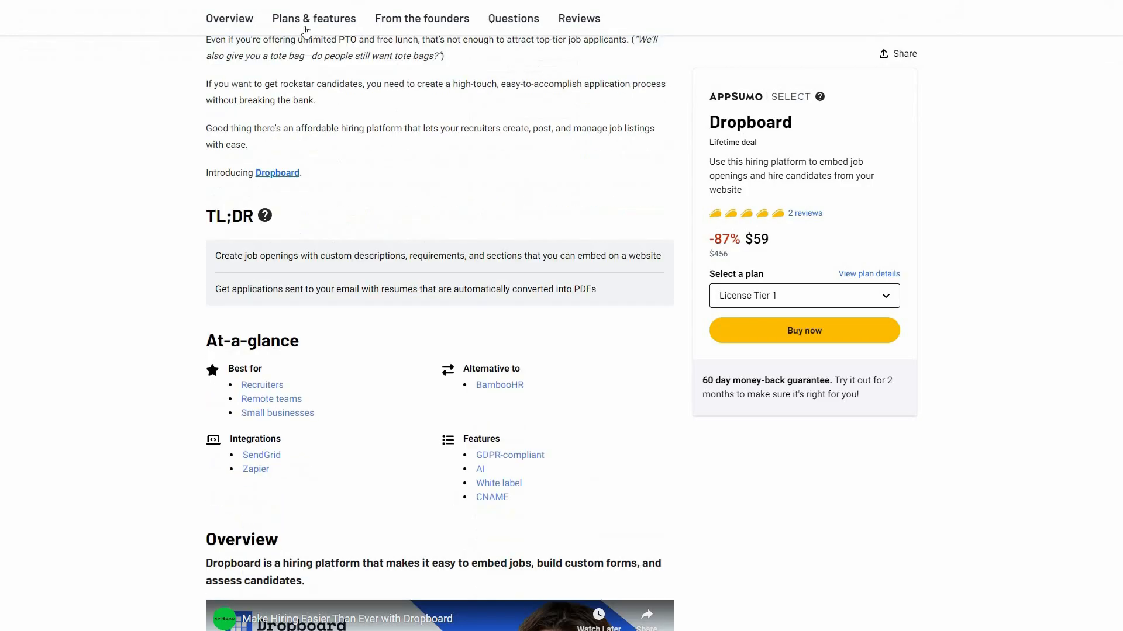
scroll(352, 496, "down", 10)
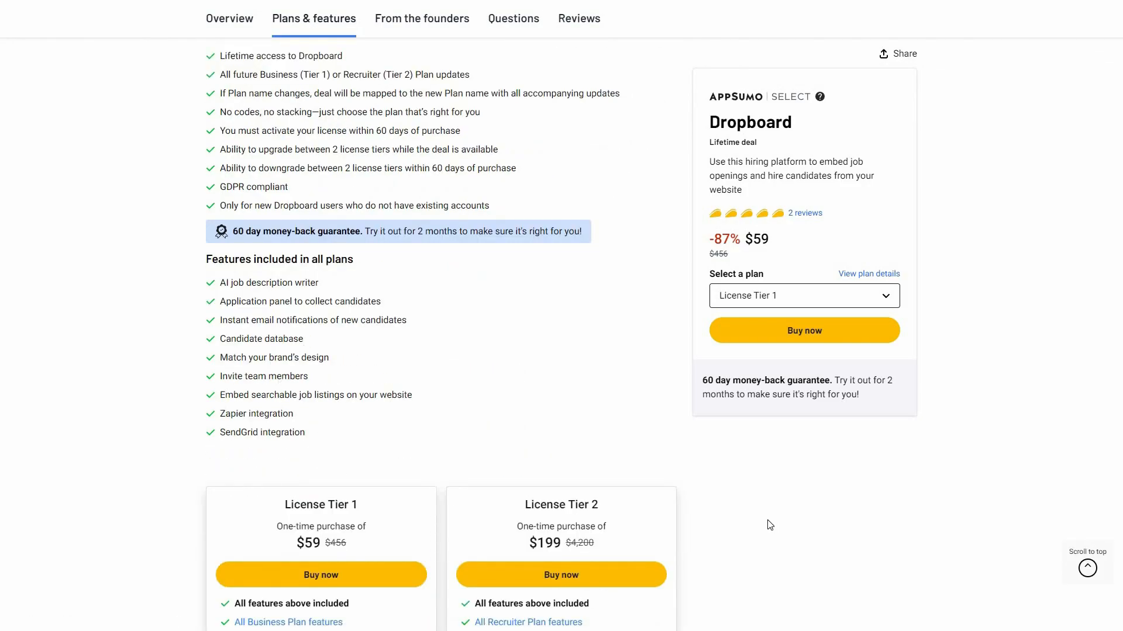
scroll(740, 535, "down", 3)
scroll(842, 465, "down", 1)
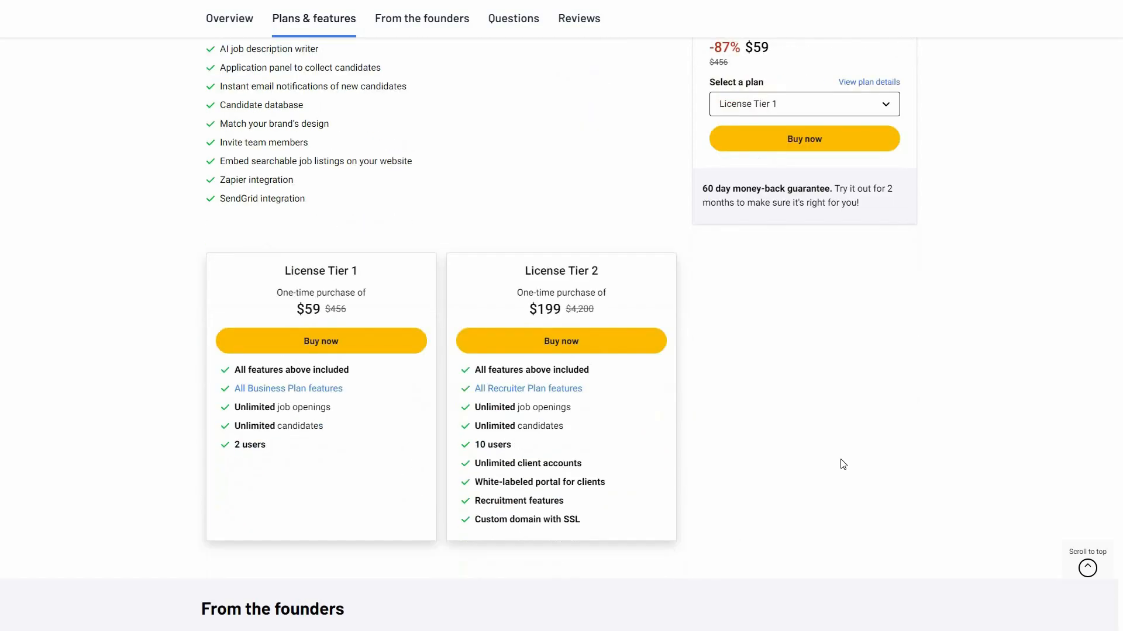